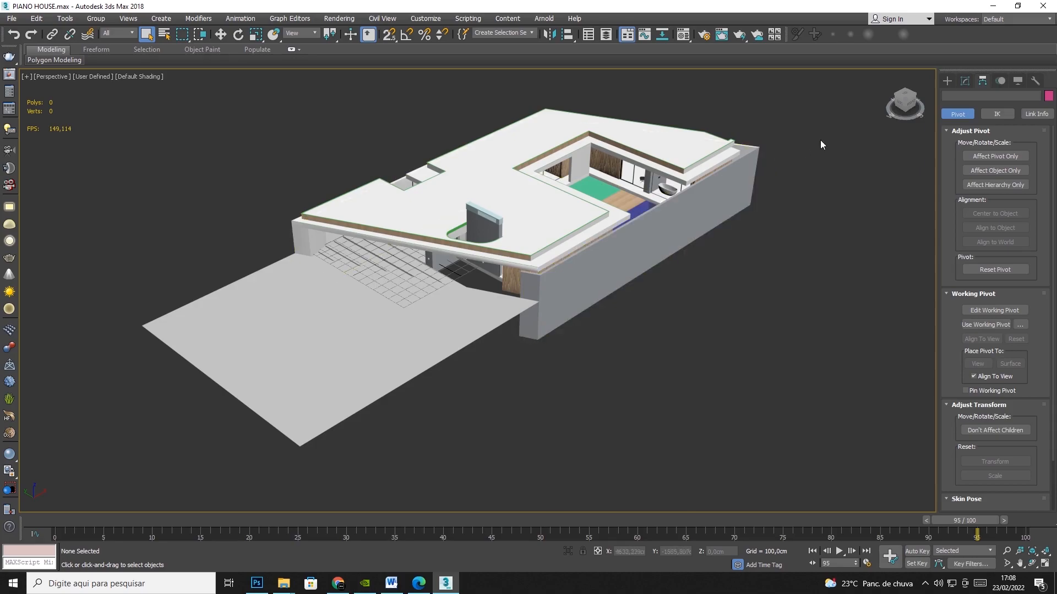
Select the whole house model to check its polygon and vertex counts, and clear the selection.
drag(856, 98, 285, 390)
drag(121, 491, 121, 490)
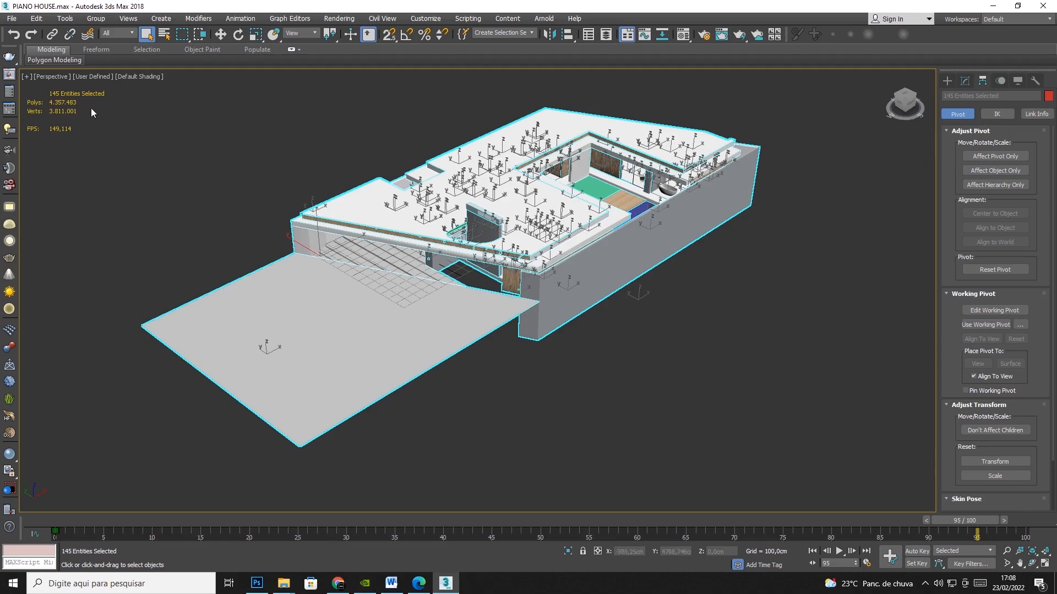
click(155, 139)
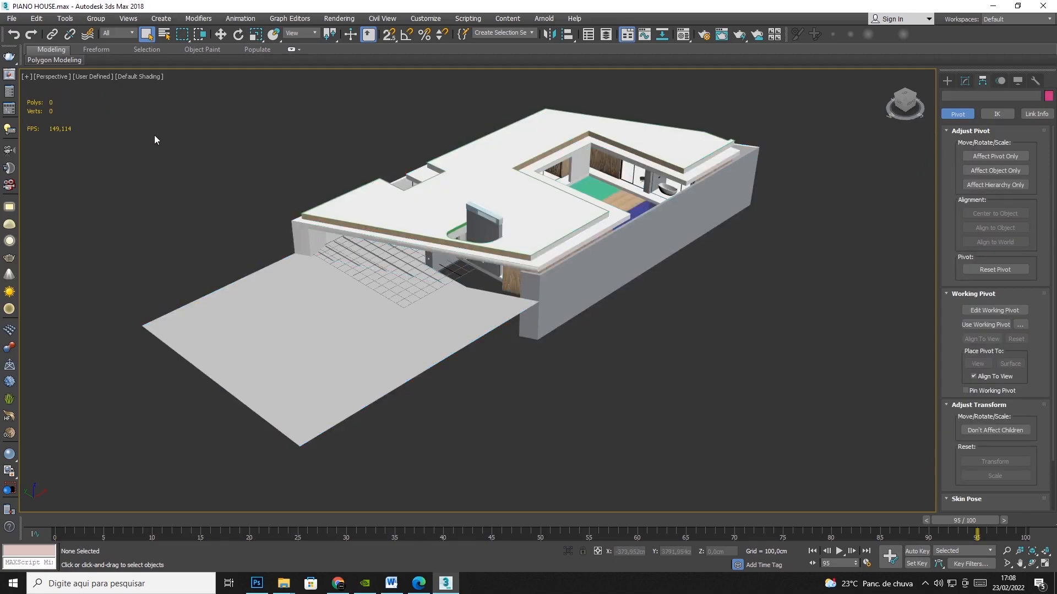
Apply viewport statistics showing polygon count, vertex count and frames per second for the selection in the active view.
click(26, 77)
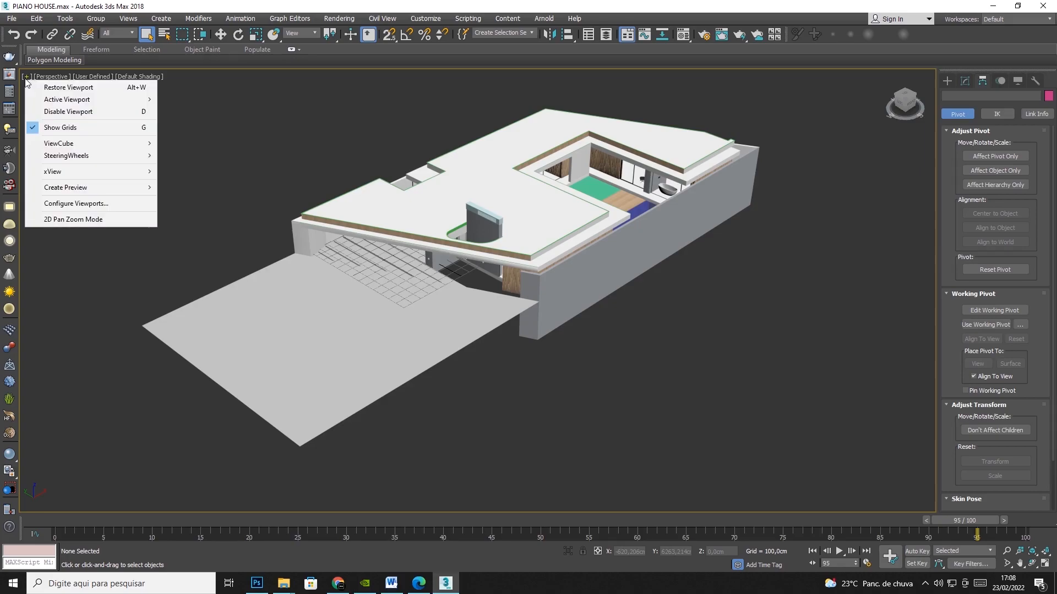
click(67, 205)
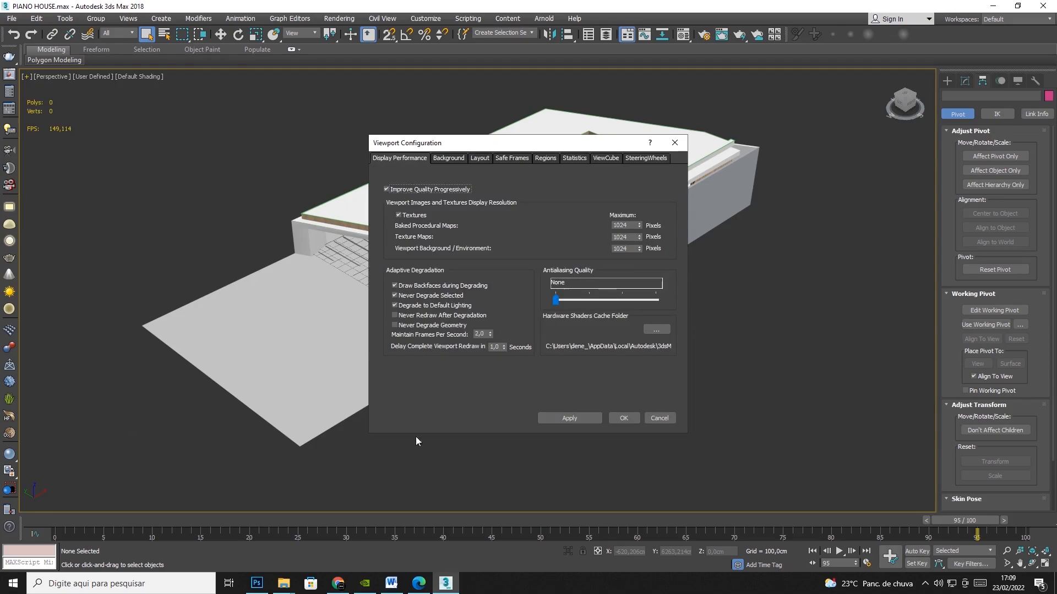
click(580, 160)
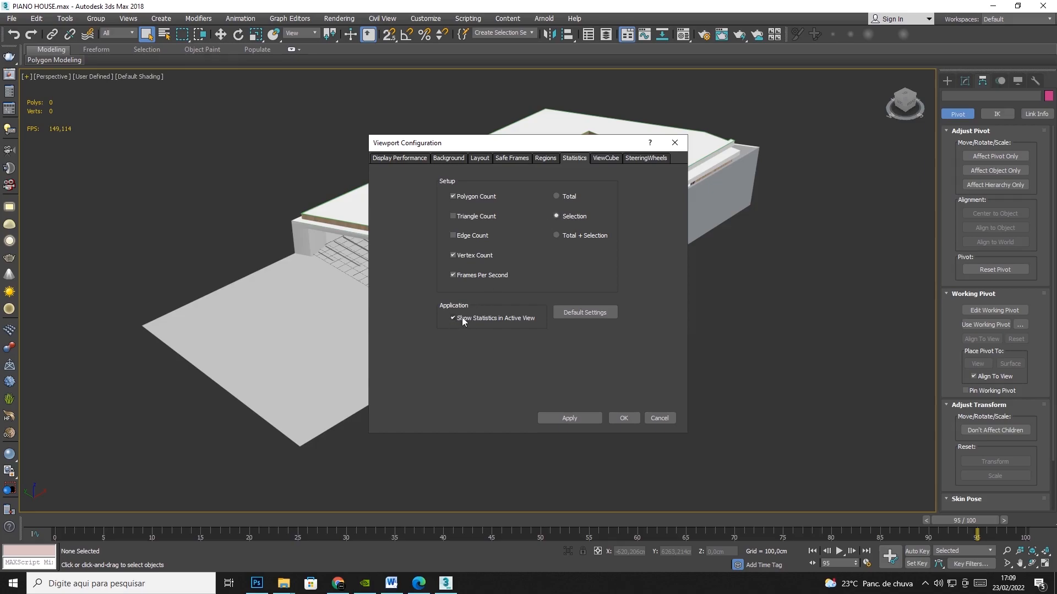
click(569, 419)
click(624, 419)
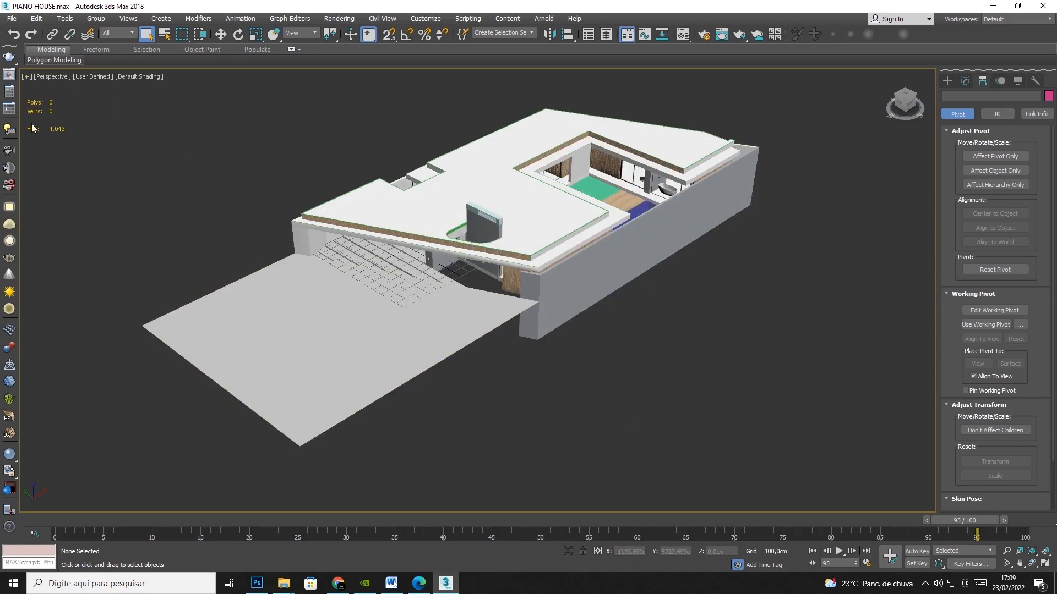
Check the polygon and vertex counts of the front ground plane and the upper roof slab one at a time.
click(292, 330)
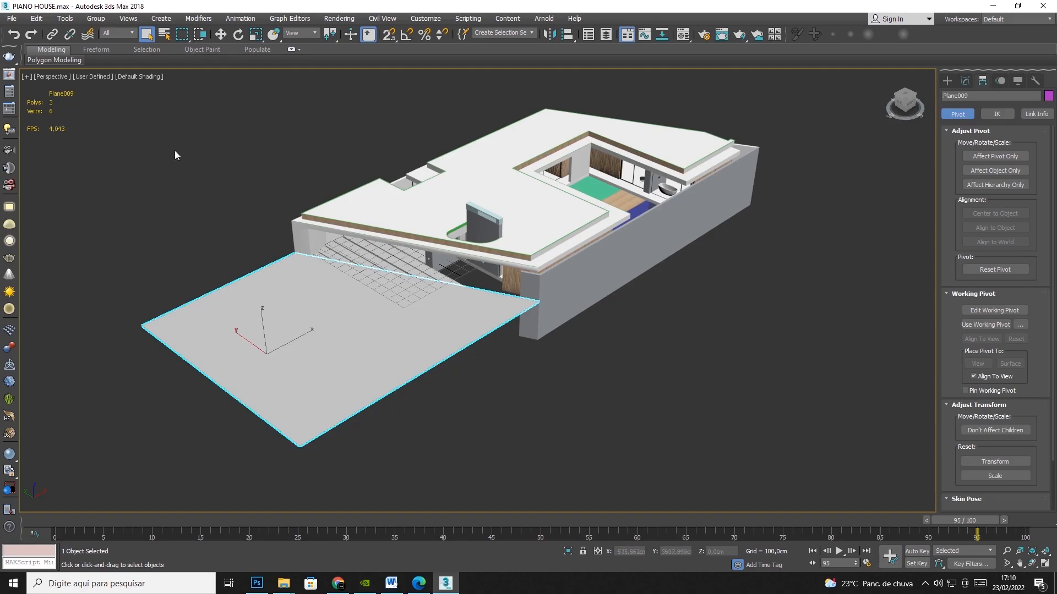
click(414, 221)
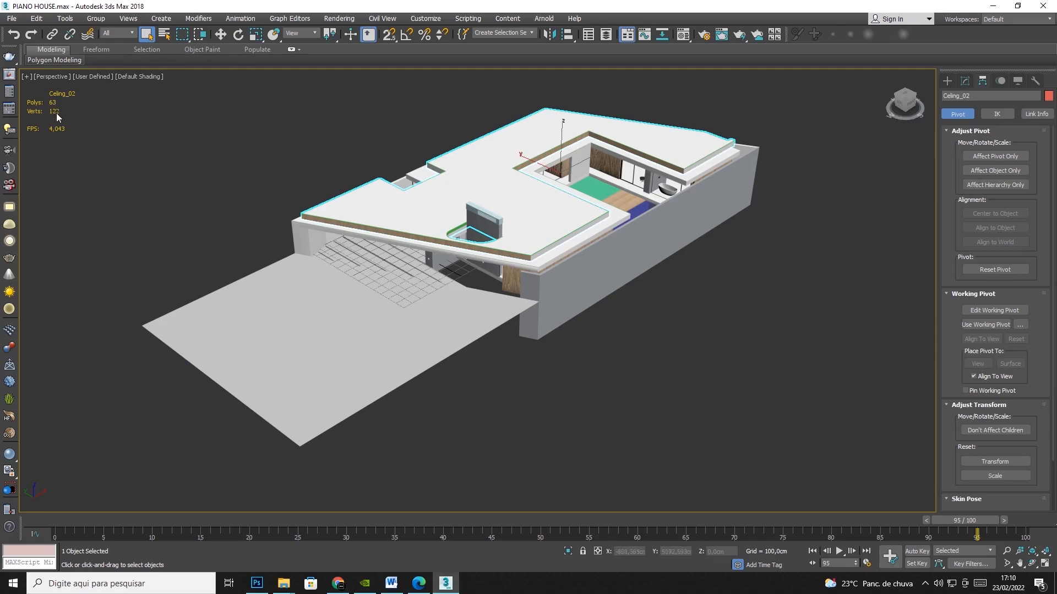
Hide the roof and ceiling slabs to expose the house interior, and clear the selection.
ctrl+click(572, 245)
right_click(573, 246)
click(597, 214)
scroll(562, 220, up, 8)
scroll(583, 346, down, 4)
click(215, 105)
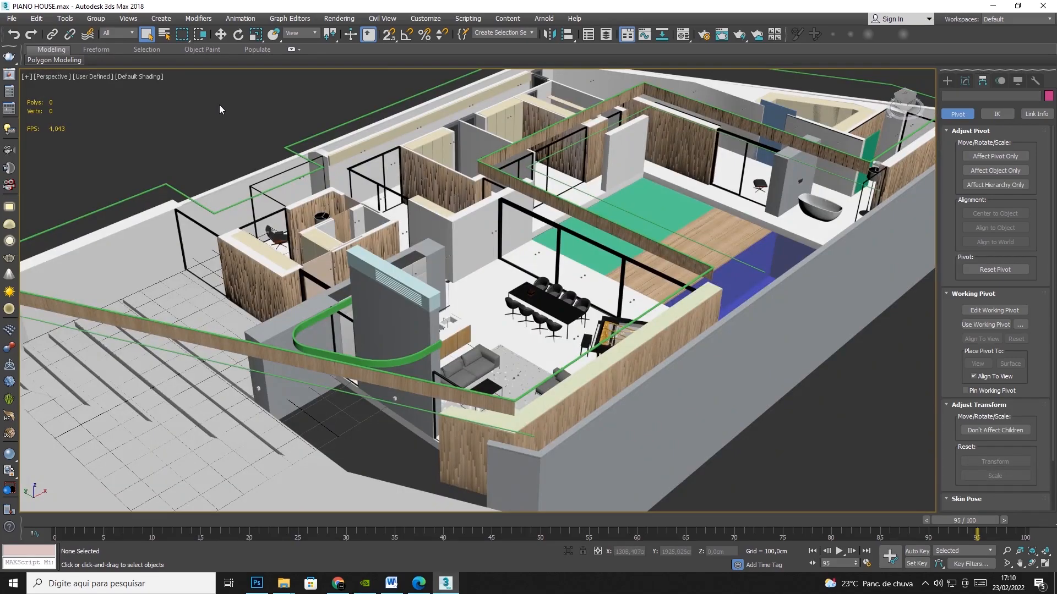
Check the living-room sofa's polygon count, and hide the objects covering the corner office chair to select it.
click(467, 364)
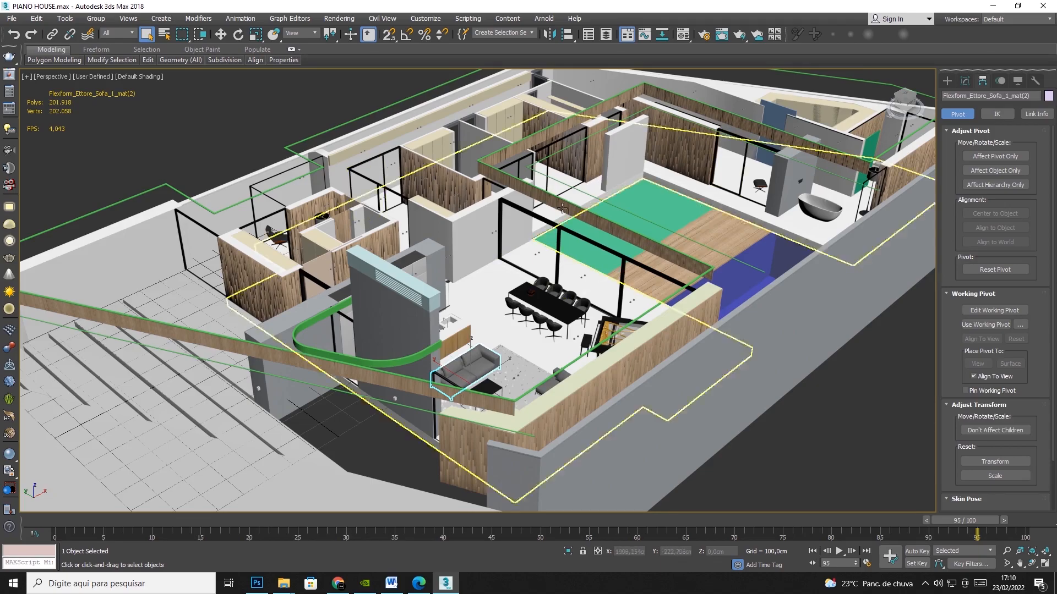
click(271, 220)
right_click(271, 221)
click(297, 182)
click(276, 228)
right_click(276, 227)
click(297, 187)
click(274, 214)
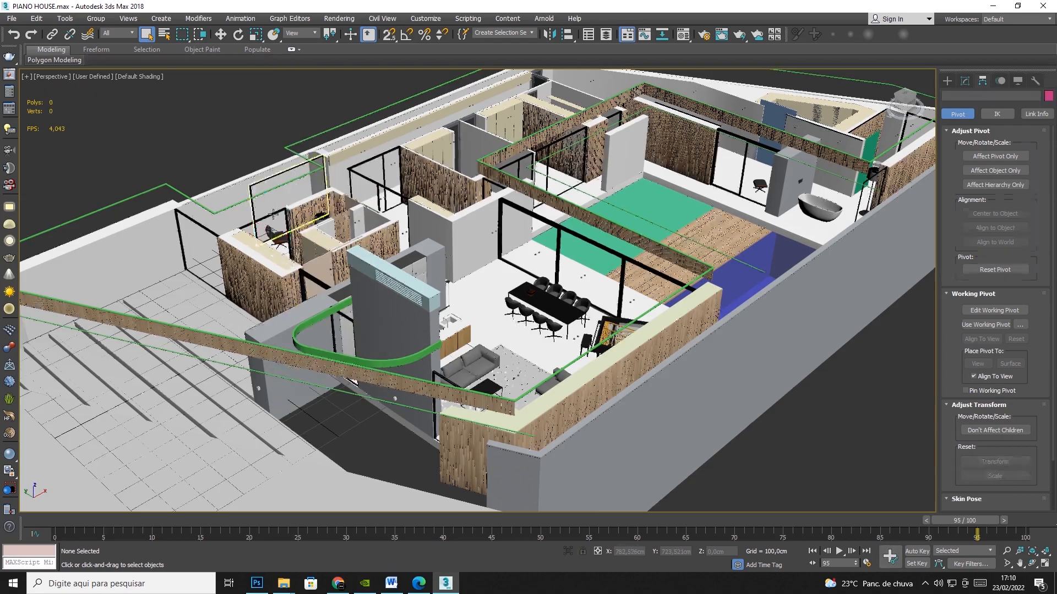
right_click(274, 214)
click(295, 173)
click(275, 233)
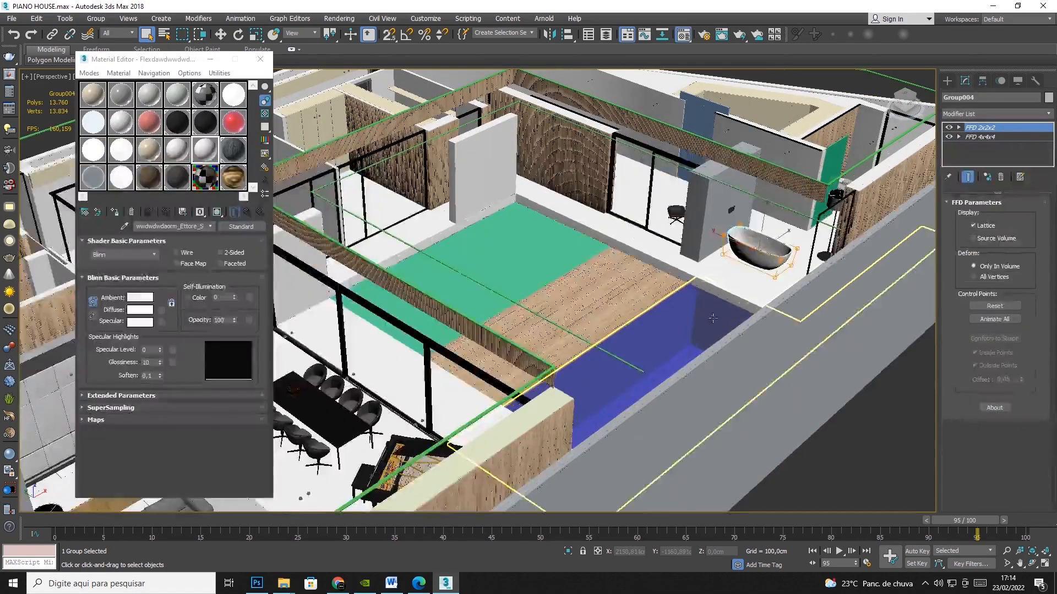
Add a Noise modifier to the bathtub above its FFD 2x2x2 modifier.
scroll(769, 258, up, 6)
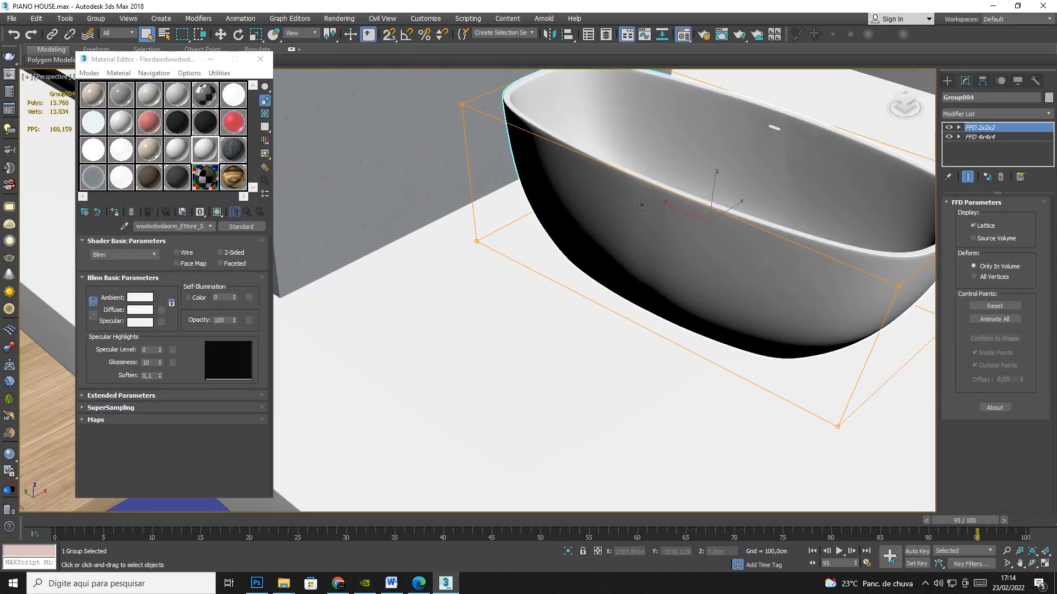
click(1049, 115)
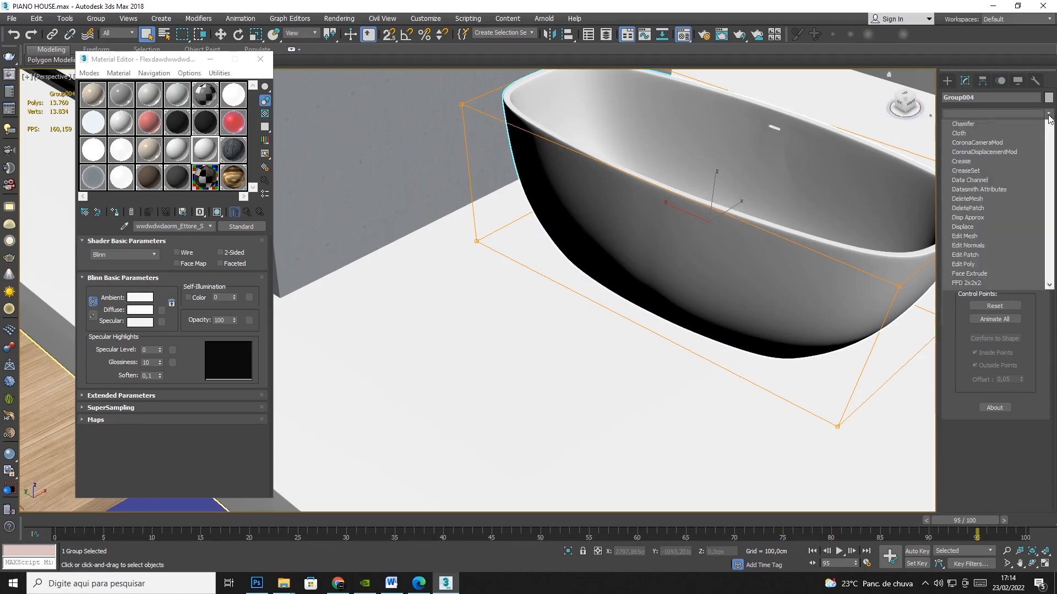
scroll(985, 270, down, 15)
scroll(982, 270, up, 10)
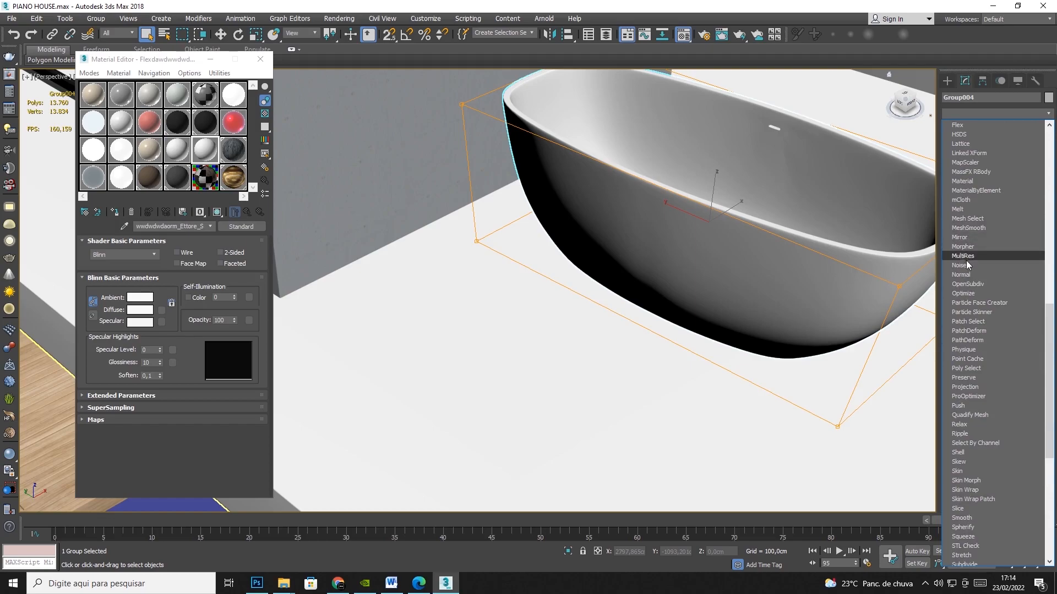
click(966, 265)
Set the bathtub's Noise strength to 10 cm on X, Y and Z.
double_click(1005, 326)
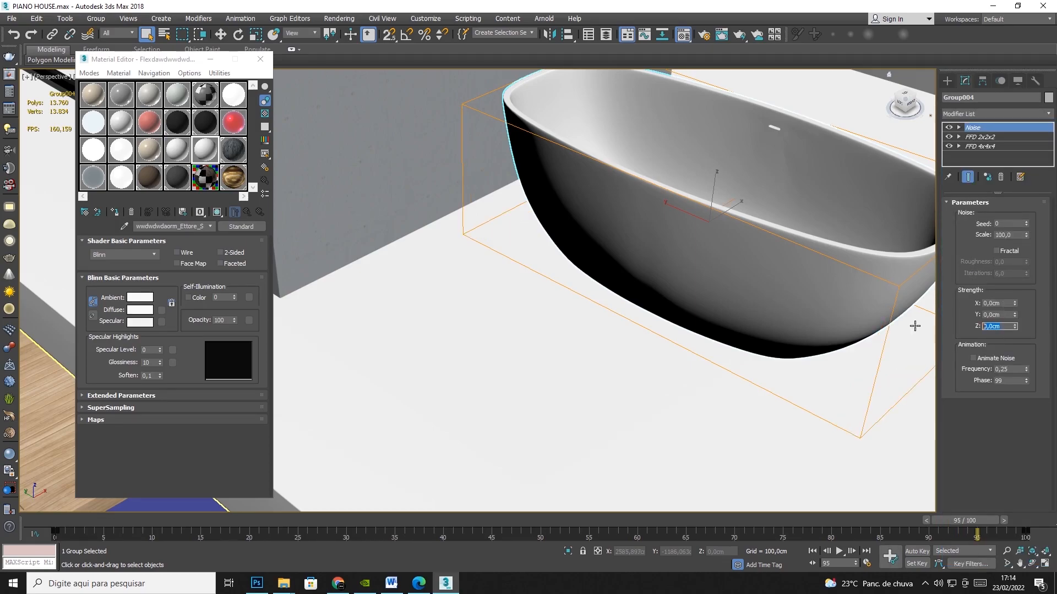
text(10)
key(Return)
key(shift+Tab)
text(10)
key(Return)
key(shift+Tab)
text(10)
key(Return)
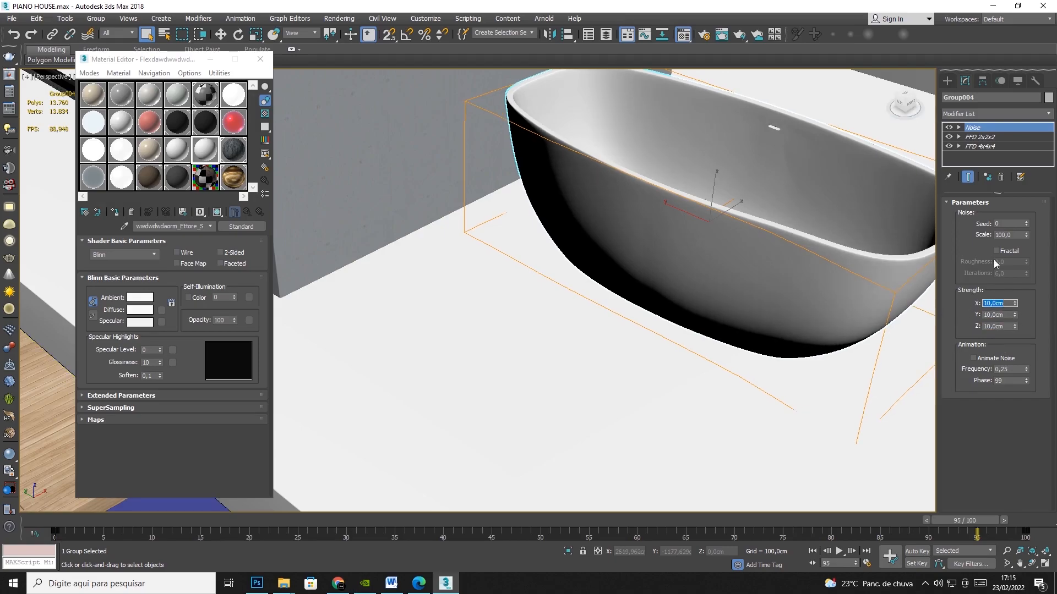
Try a Noise scale of 31.852 on the bathtub, and remove the Noise modifier from its stack.
drag(1026, 236, 1043, 268)
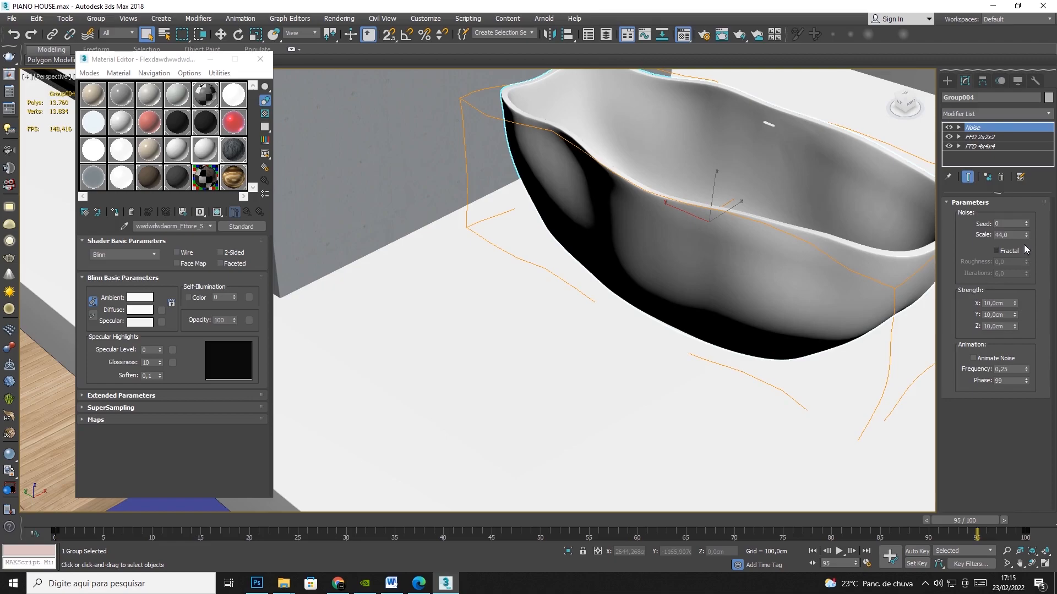
drag(1026, 235, 1027, 266)
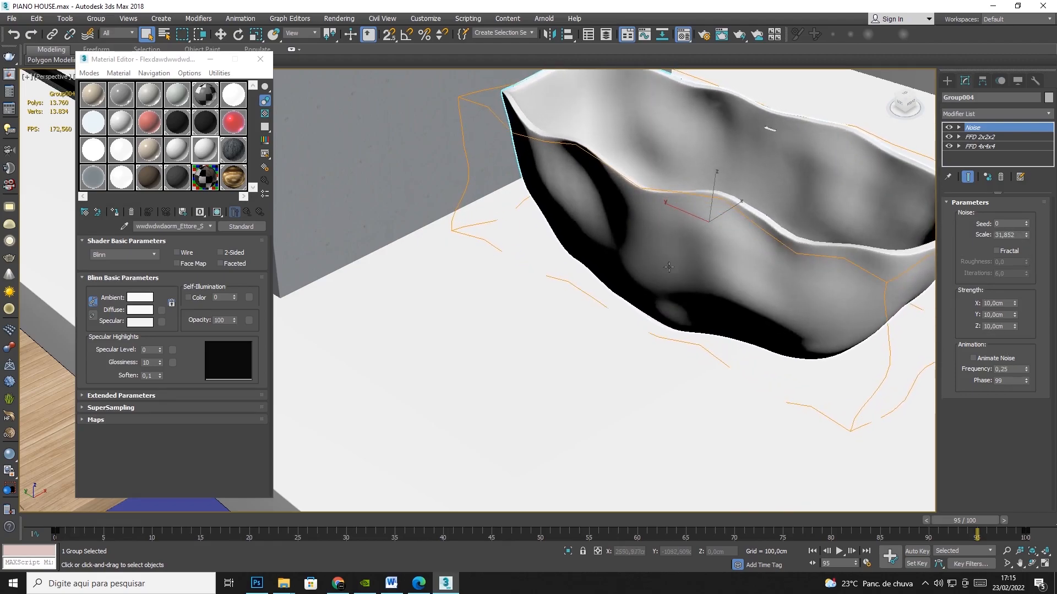
scroll(669, 267, down, 10)
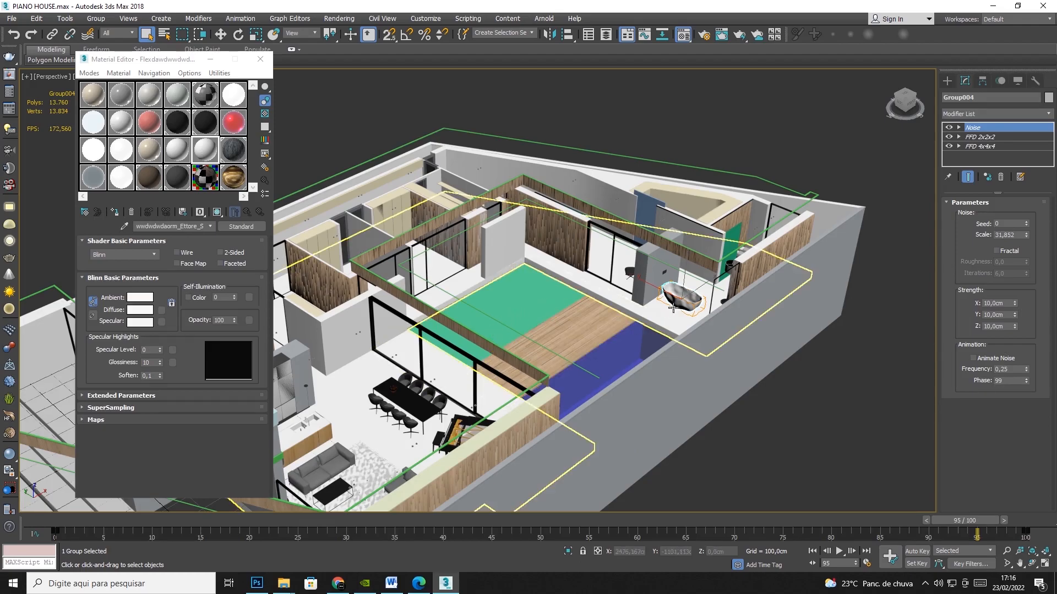
click(999, 178)
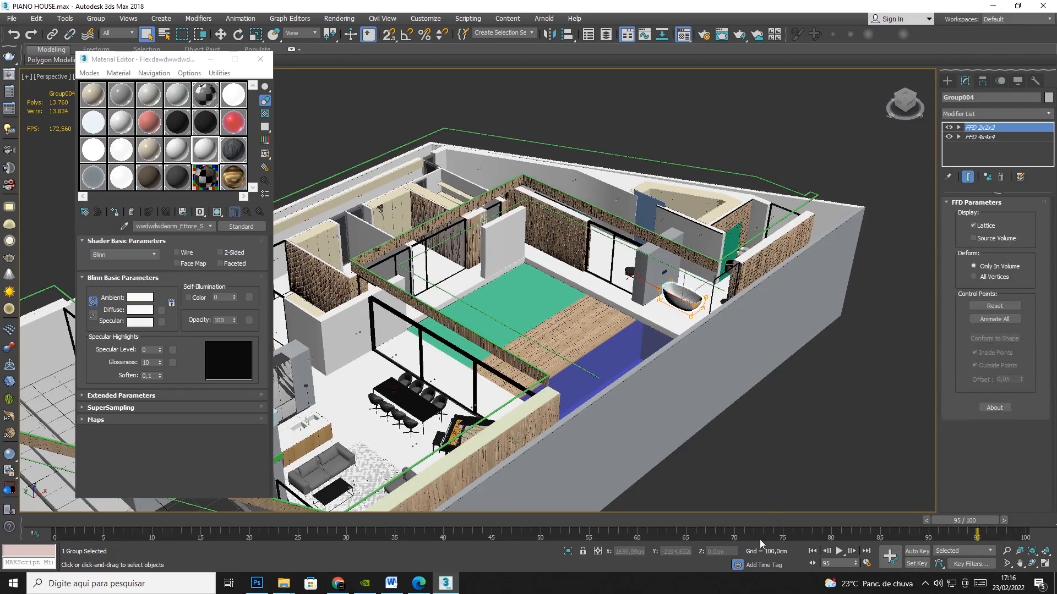
Move the bathtub over to the edge of the wooden deck and back beside the grey wall, and deselect it.
click(220, 34)
drag(678, 291, 600, 327)
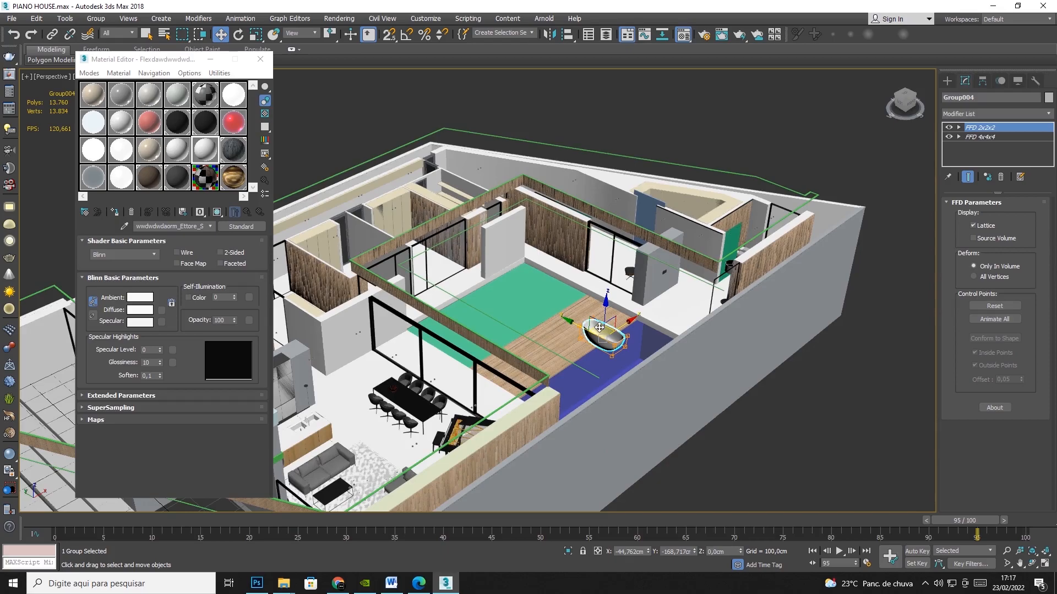
drag(599, 328, 677, 303)
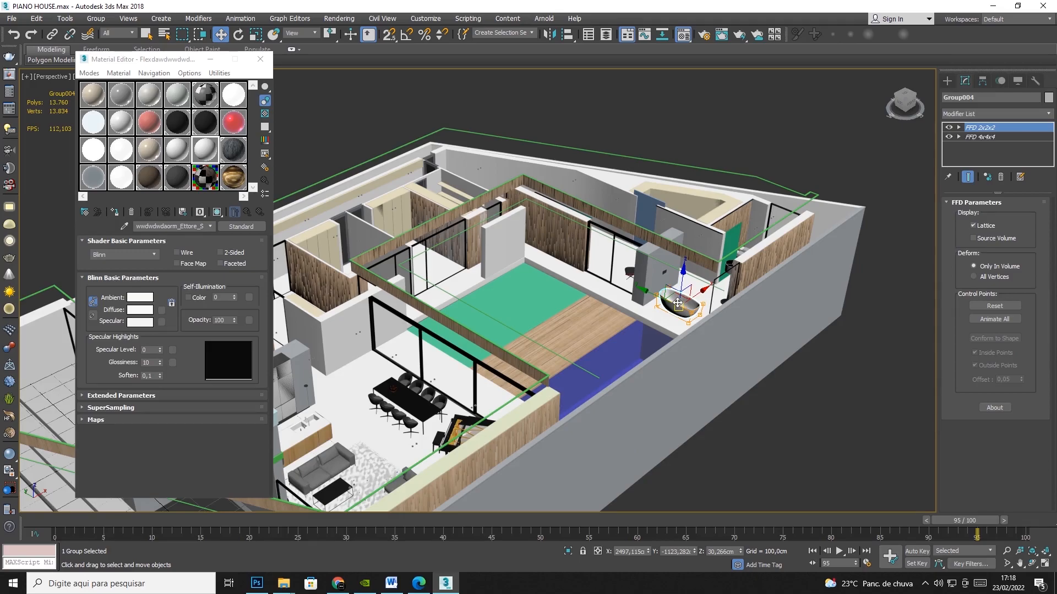
click(782, 149)
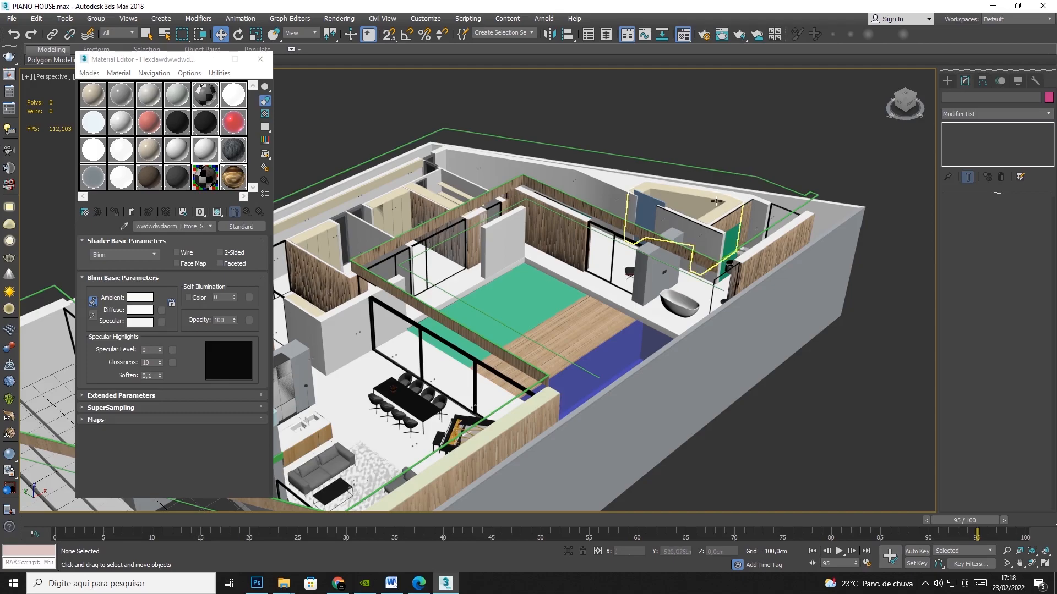
Check the polygon and vertex counts of the wood-slat walls around the corner office, moving the Material Editor aside.
middle_drag(670, 180, 871, 118)
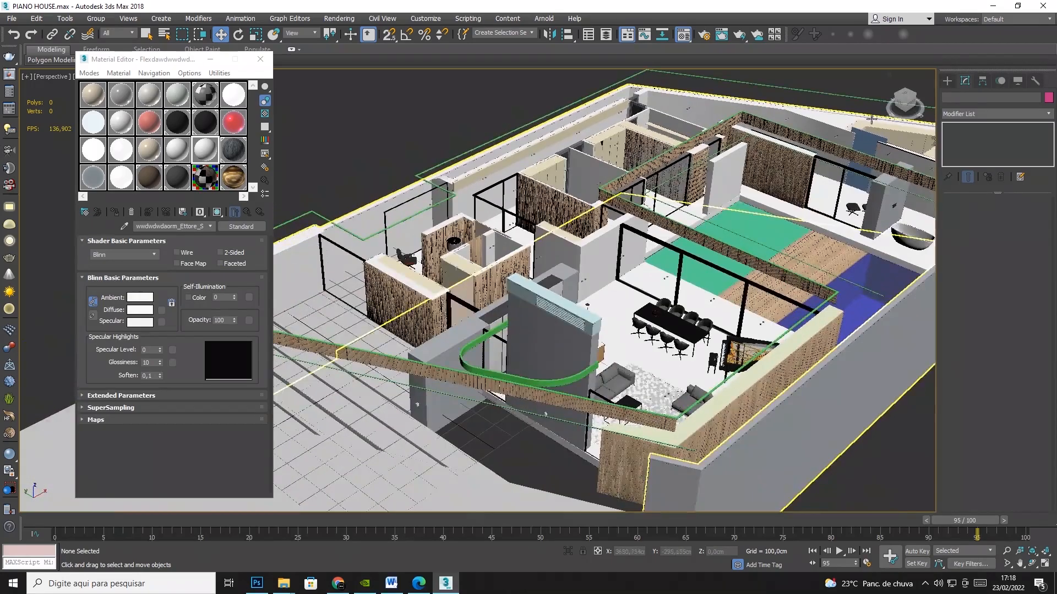
click(411, 309)
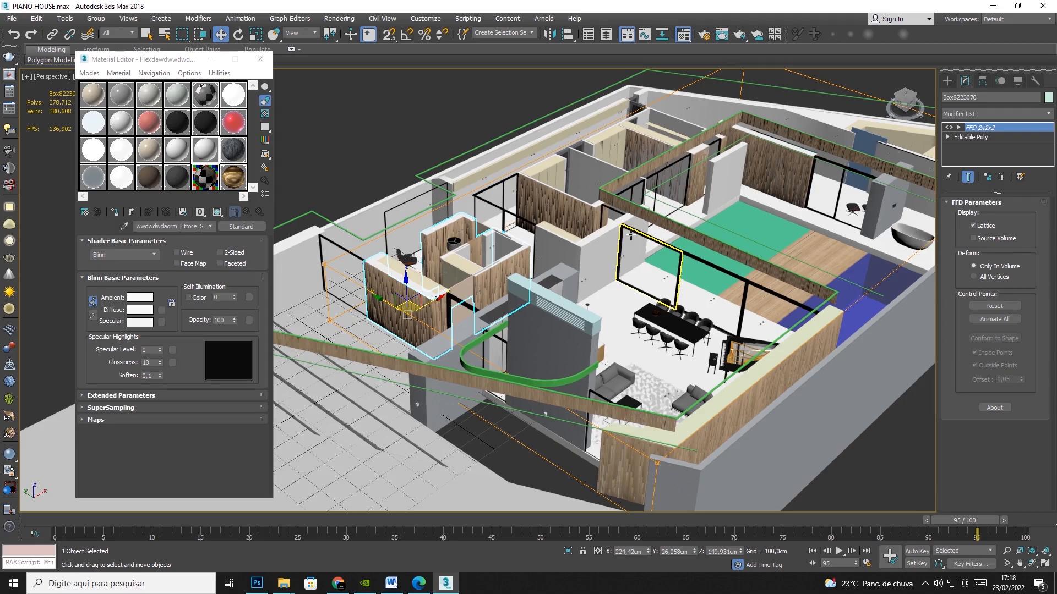
drag(176, 62, 95, 176)
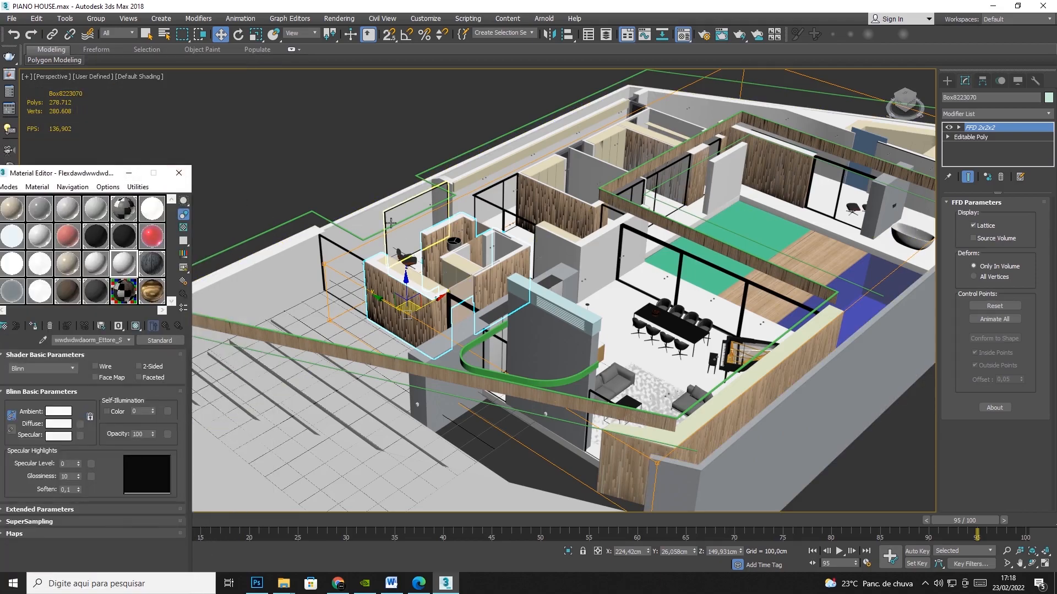
click(365, 190)
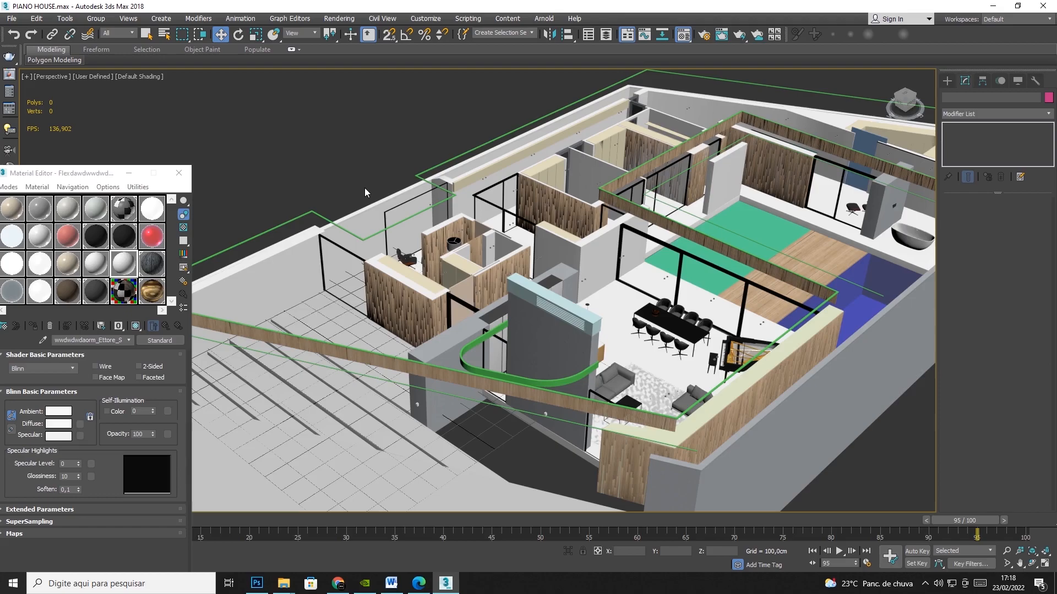
right_click(366, 285)
key(Escape)
Turn on Edged Faces shading in the perspective view, close up on the wood-slat wall.
scroll(366, 284, up, 10)
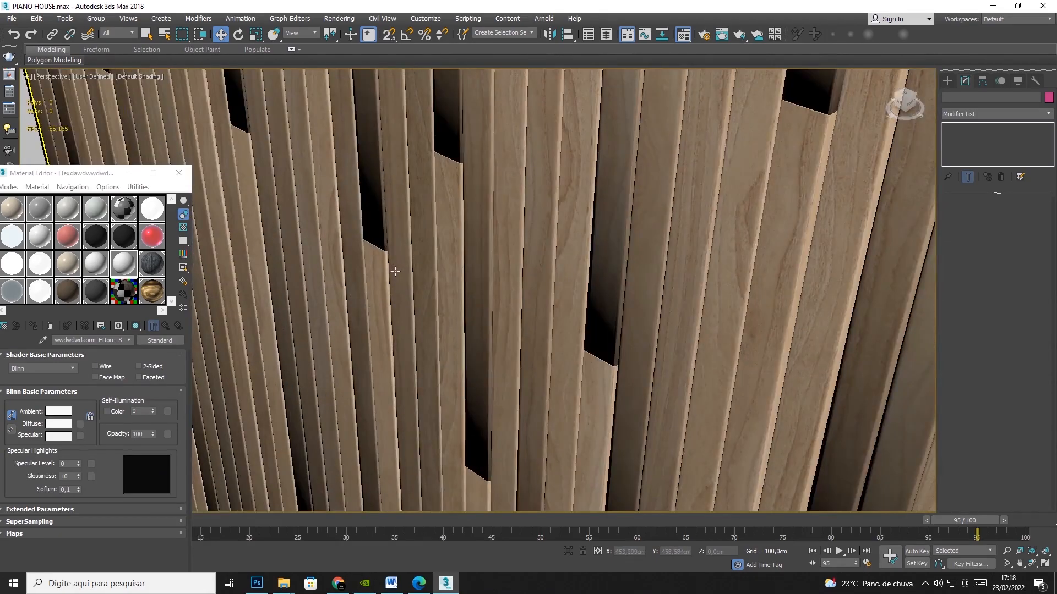
click(137, 77)
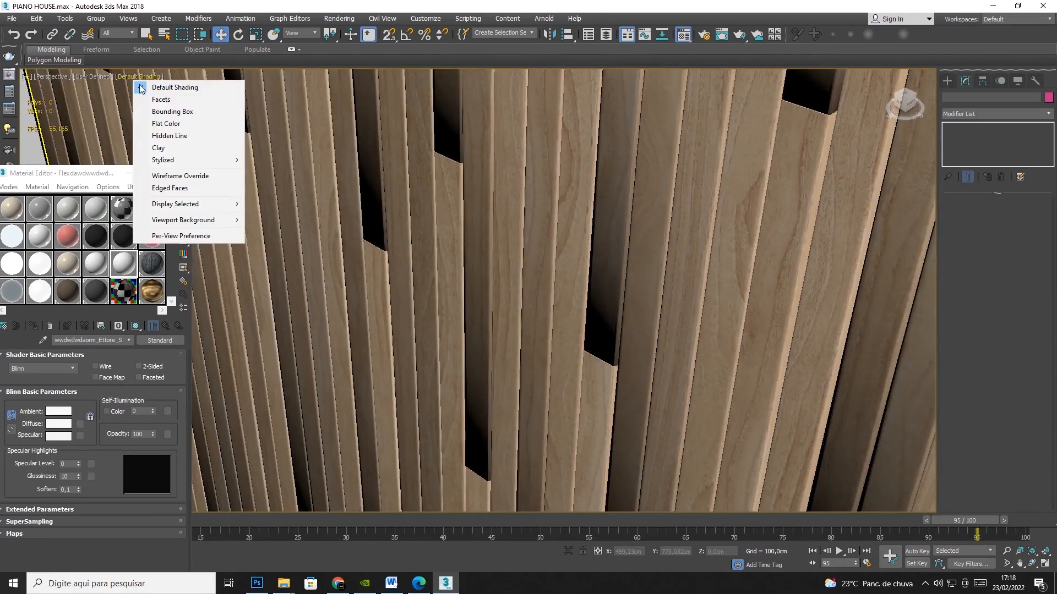
click(179, 188)
Examine the mesh edges of the wood slats along the upper edge of the wall and around its corner.
mouse_move(641, 187)
middle_down()
mouse_move(597, 392)
mouse_move(543, 545)
mouse_move(519, 32)
mouse_move(503, 44)
middle_up()
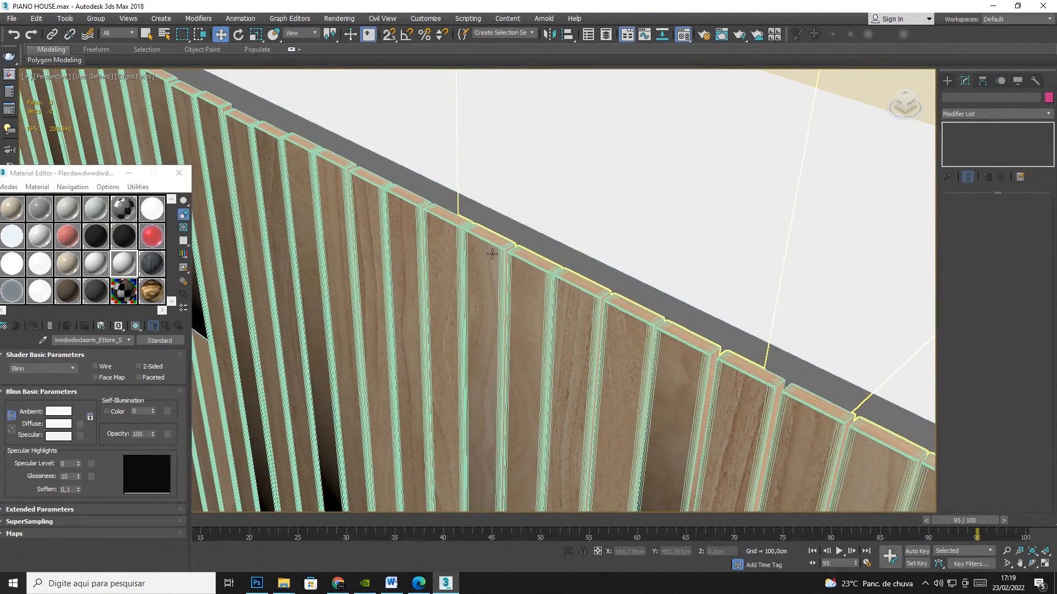
scroll(496, 273, down, 2)
middle_drag(695, 425, 272, 111)
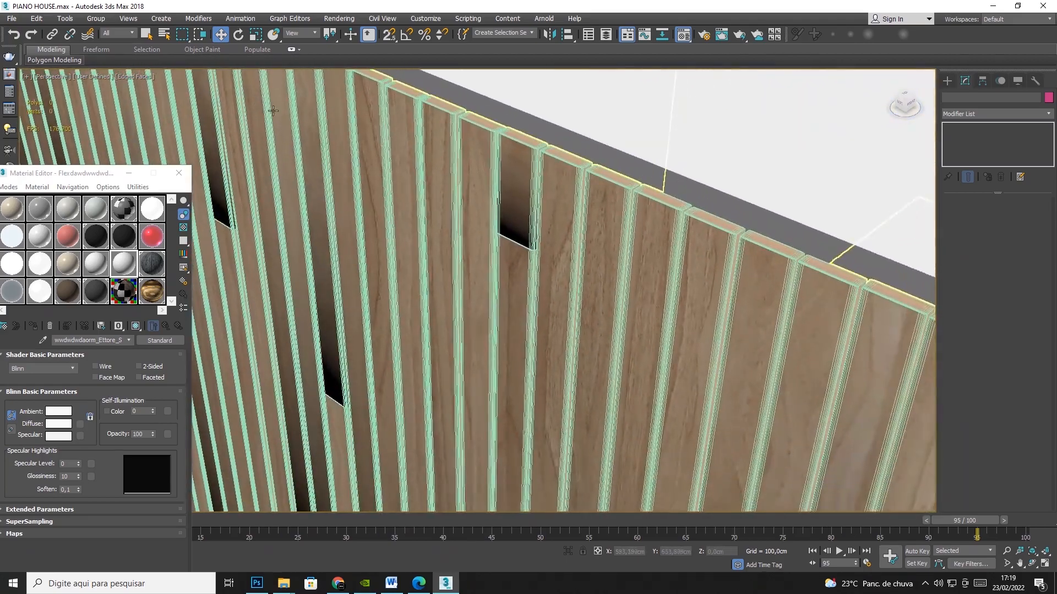
scroll(650, 262, down, 6)
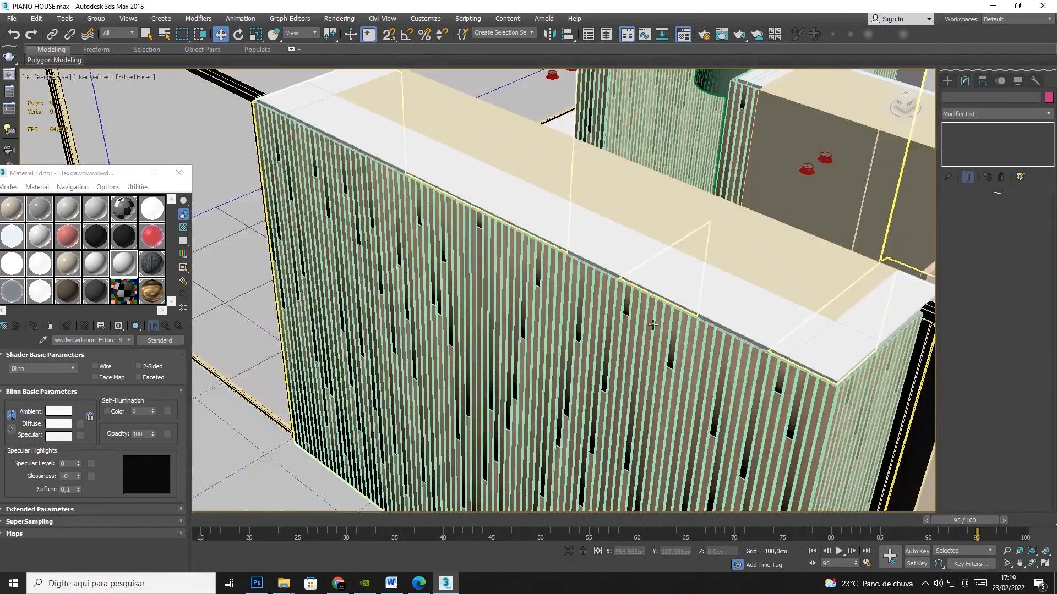
middle_drag(652, 325, 552, 258)
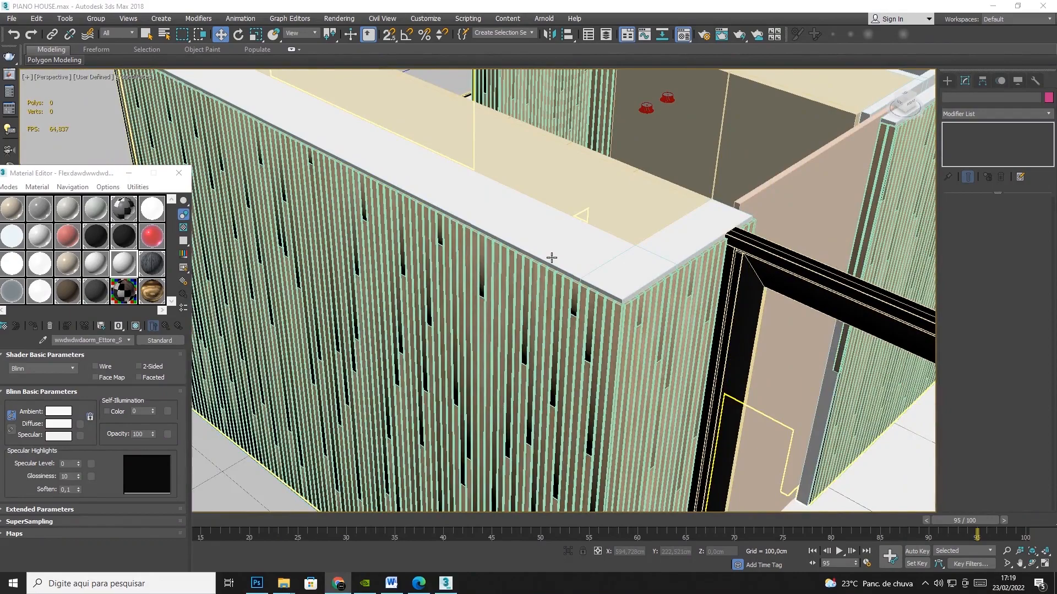
click(517, 276)
scroll(633, 322, up, 5)
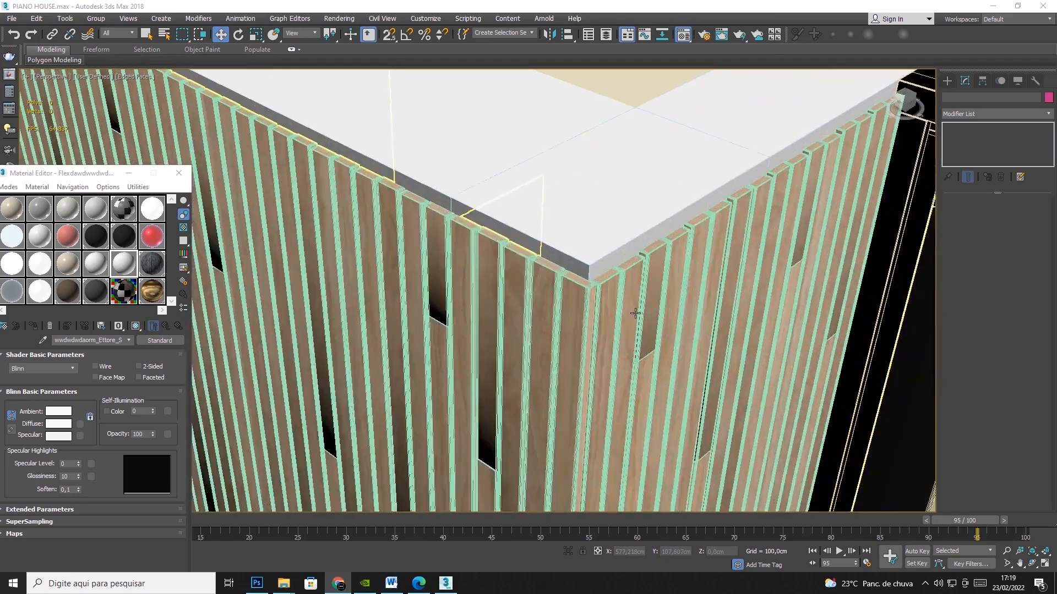
Examine the slat edges at the wall corner, and check the wood-slat wall's polygon and vertex counts against the whole house.
scroll(633, 313, up, 2)
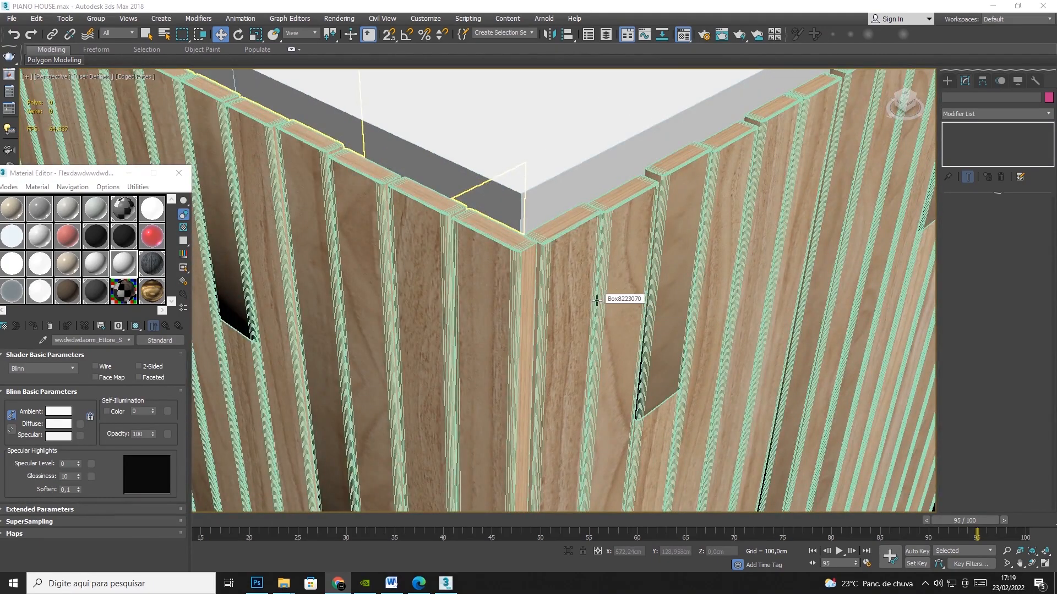
scroll(462, 284, down, 4)
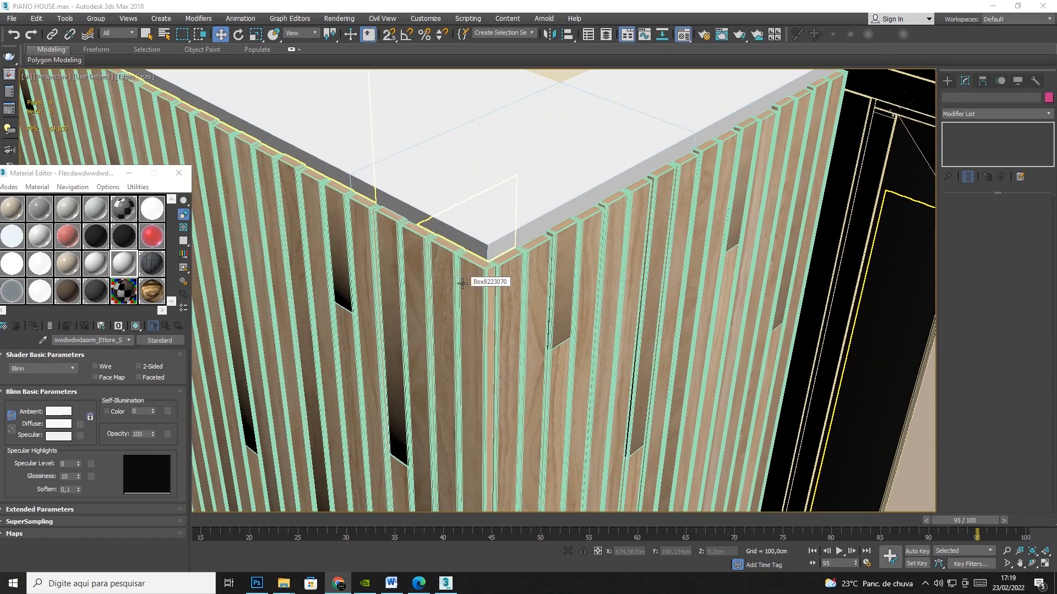
scroll(462, 282, up, 1)
scroll(462, 283, up, 2)
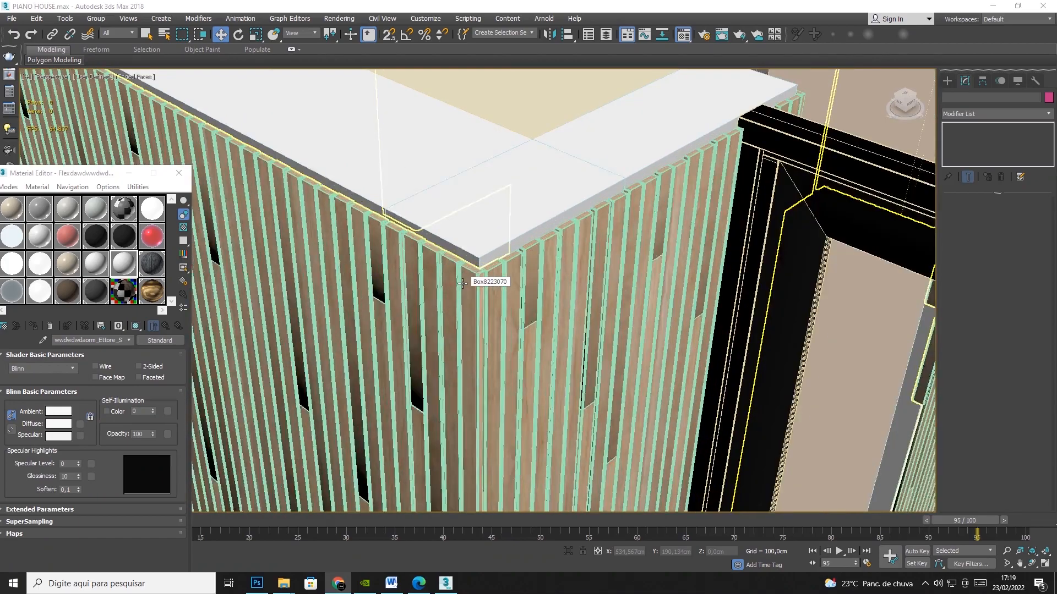
click(499, 275)
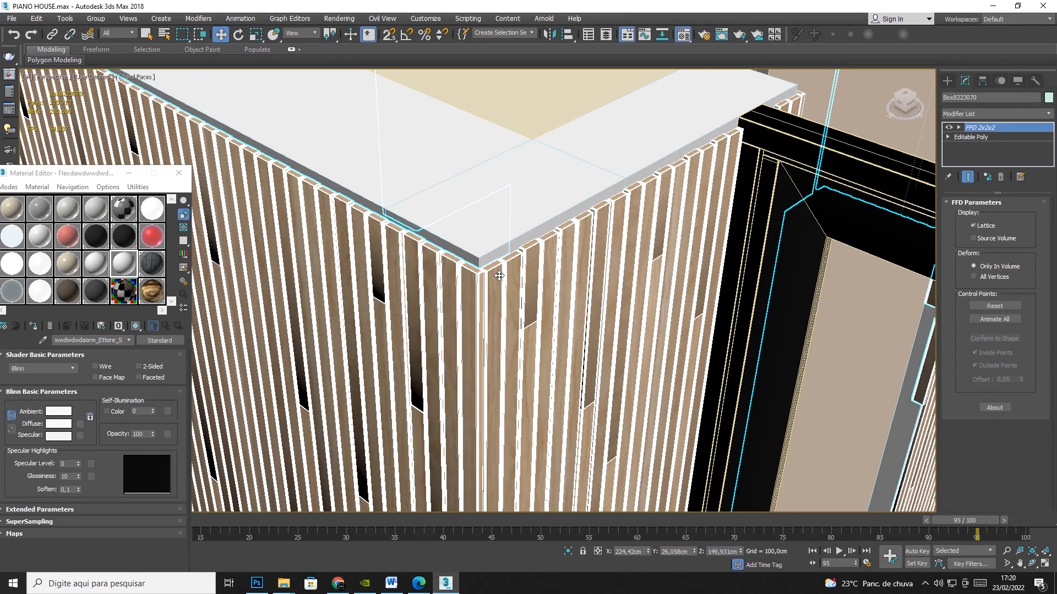
scroll(499, 275, down, 5)
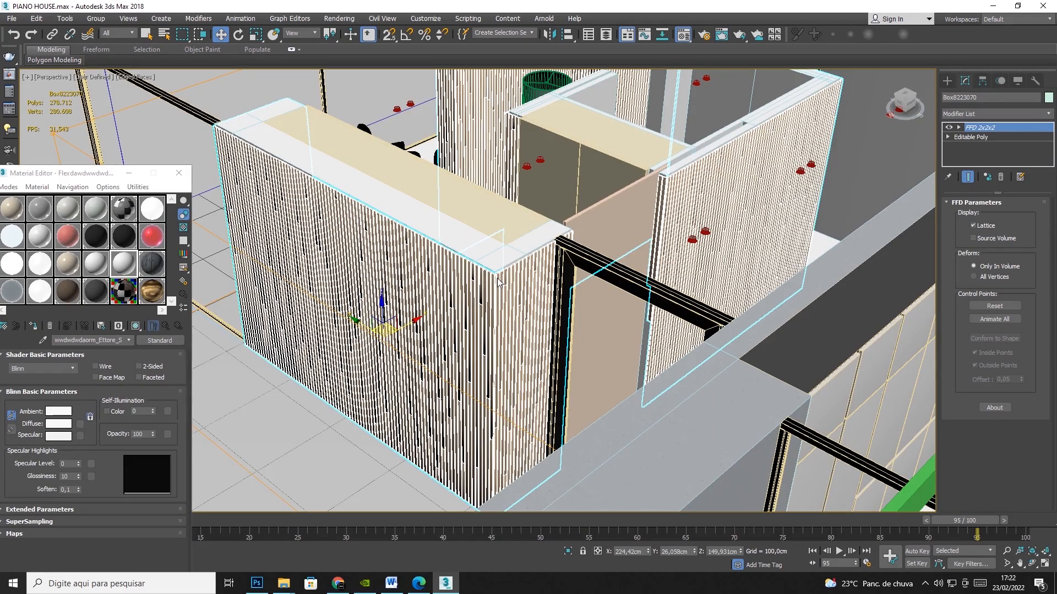
scroll(512, 241, down, 9)
scroll(512, 240, up, 5)
scroll(512, 240, down, 4)
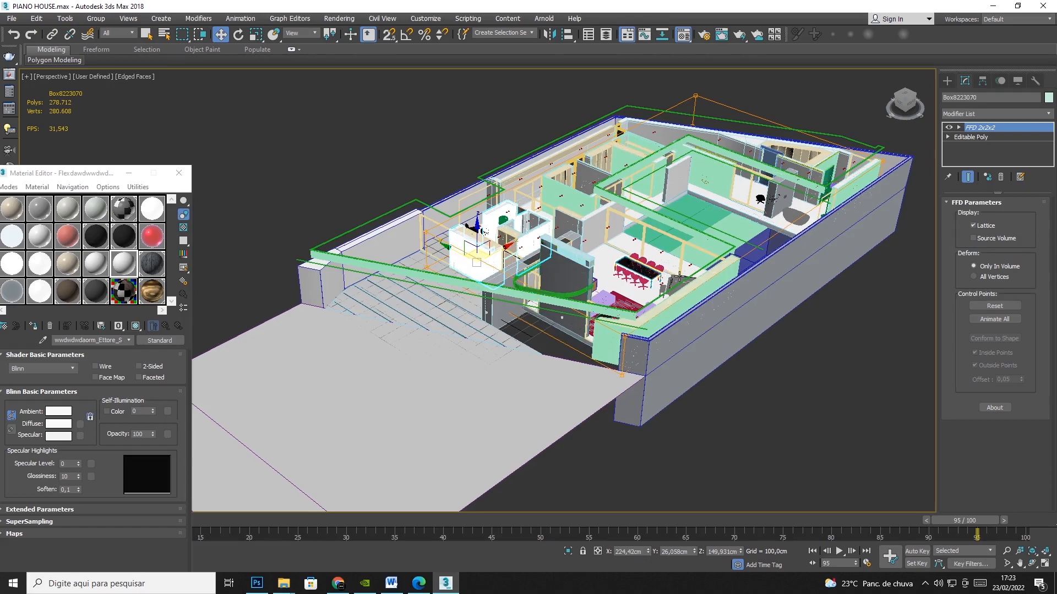
Check the polygon and vertex counts of the lounge chair group and frame it in the perspective view.
click(477, 230)
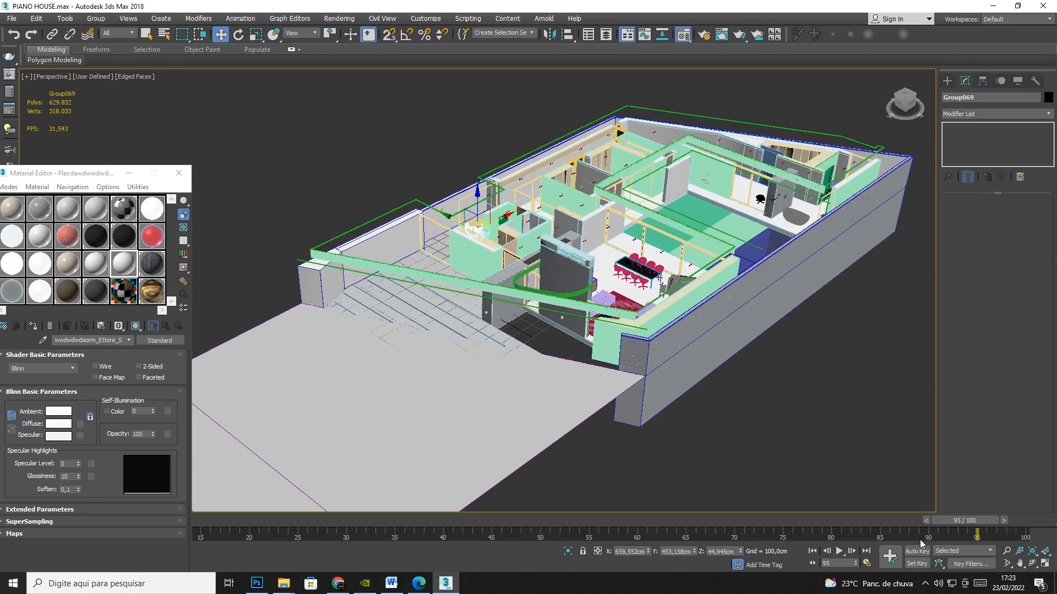
key(z)
click(1030, 566)
drag(546, 300, 410, 308)
scroll(514, 266, up, 5)
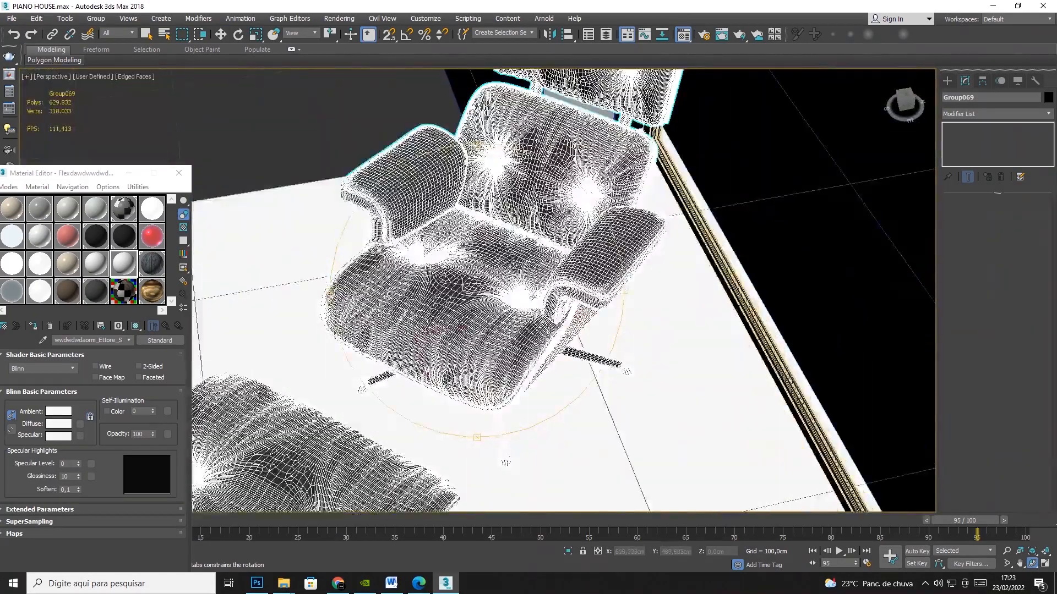
Examine the mesh density of the lounge chair's cushions and wooden shell up close.
scroll(514, 266, up, 3)
drag(501, 310, 486, 271)
scroll(629, 364, up, 10)
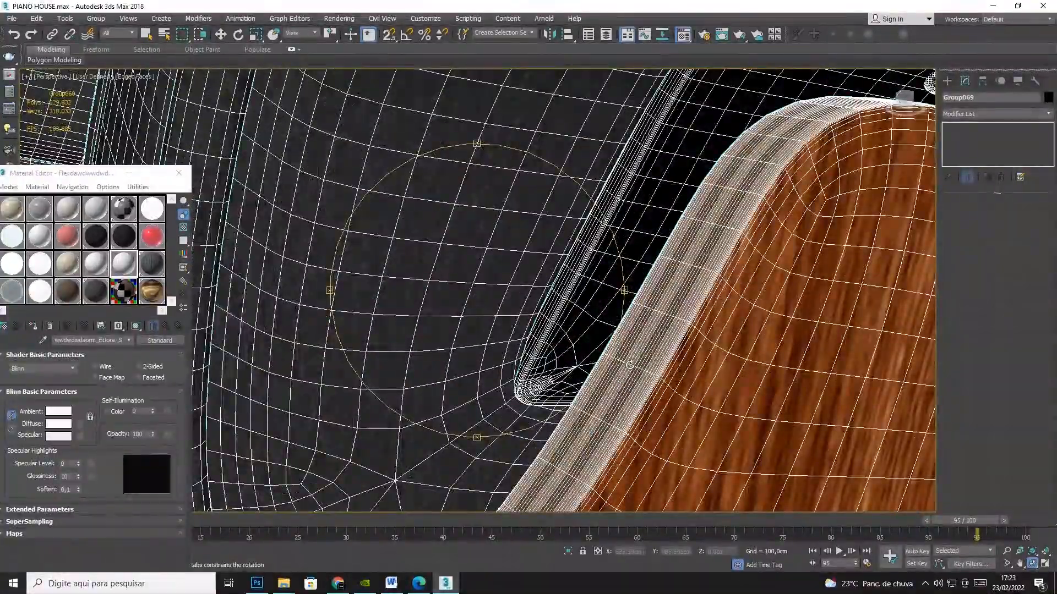
scroll(666, 353, down, 15)
scroll(652, 367, down, 8)
drag(550, 346, 661, 365)
scroll(661, 365, down, 4)
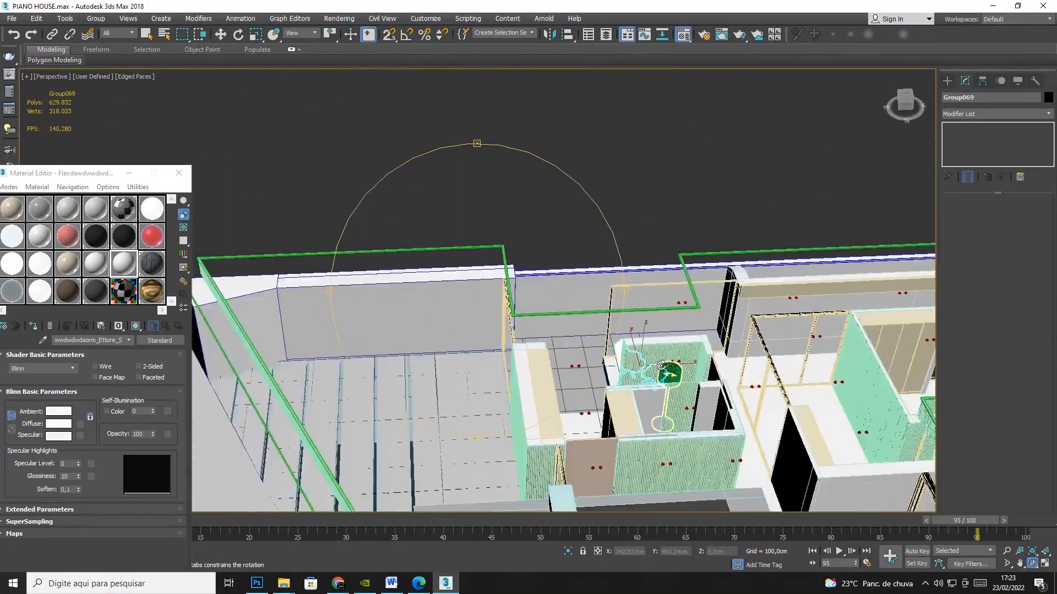
scroll(661, 366, down, 5)
click(220, 34)
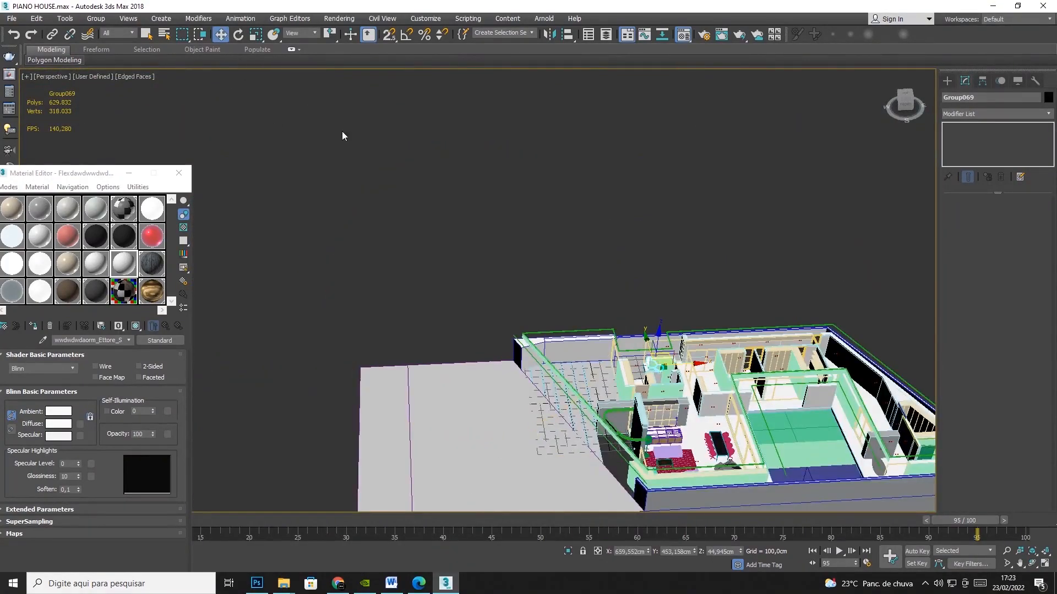
Check the polygon and vertex counts of the dining chairs, the living room sofa and the cabinet behind it.
click(708, 440)
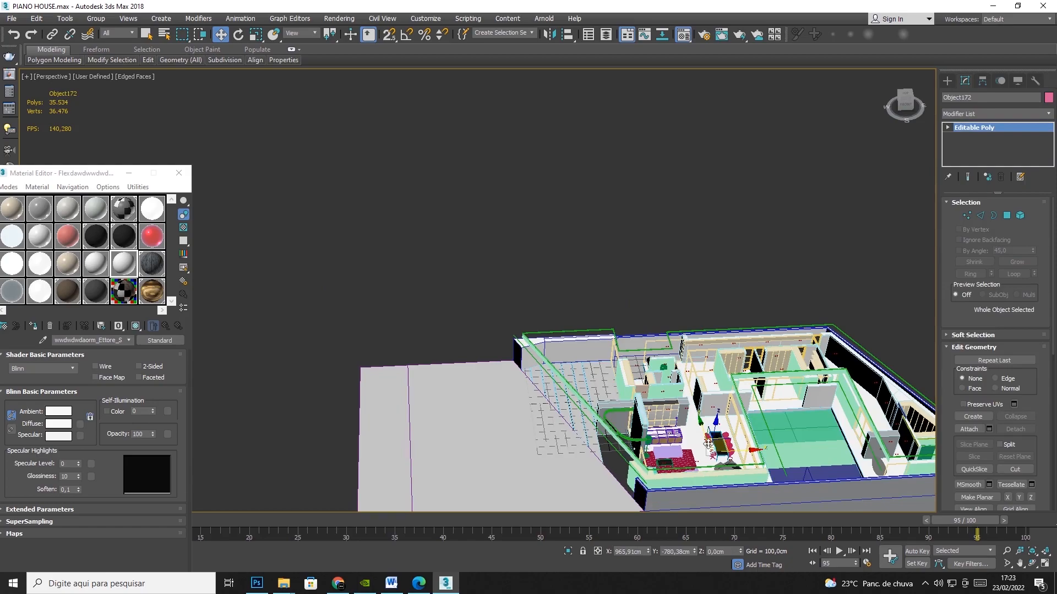
click(668, 451)
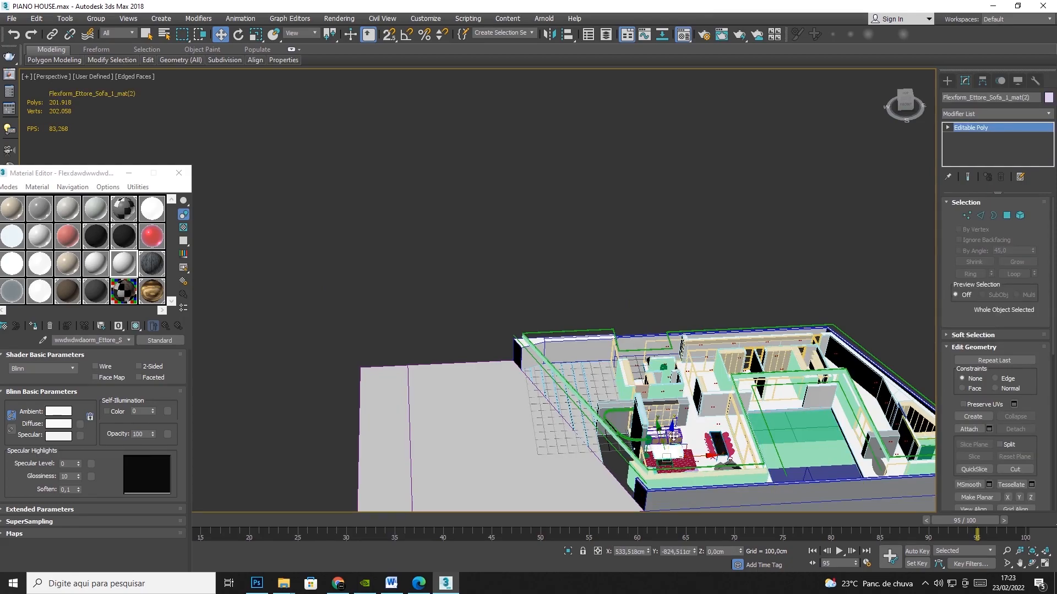
click(678, 436)
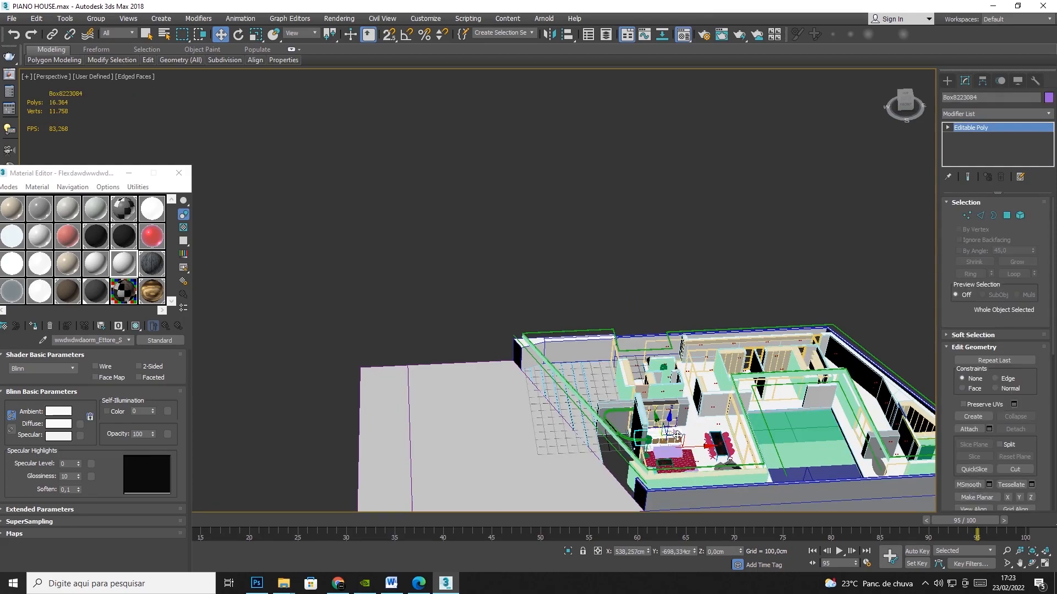
Check the polygon and vertex counts of the wood-slat wall at the far corner room and inspect its slats up close.
middle_drag(889, 444, 799, 400)
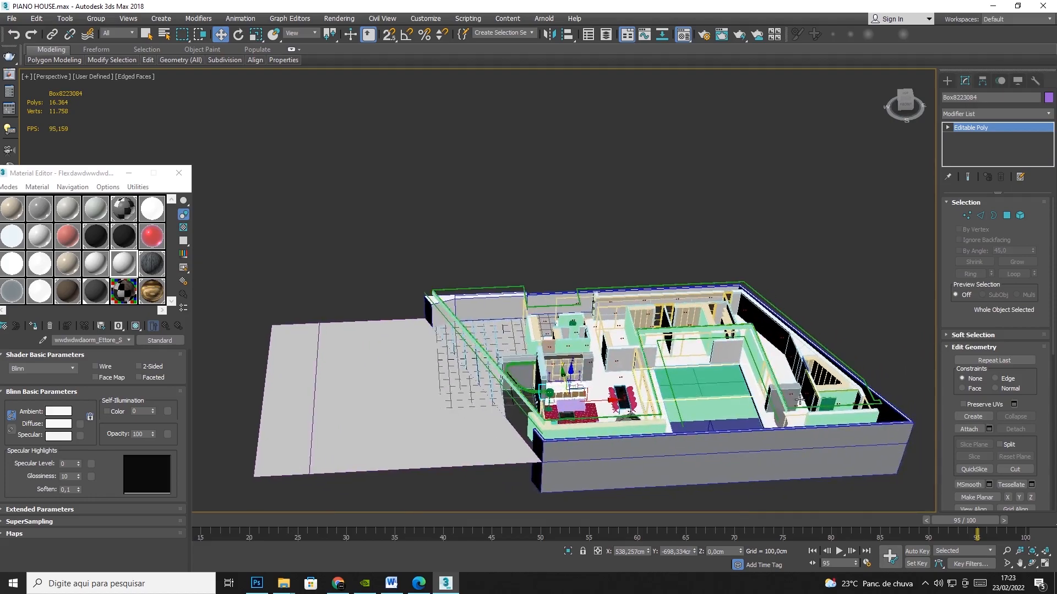
click(847, 401)
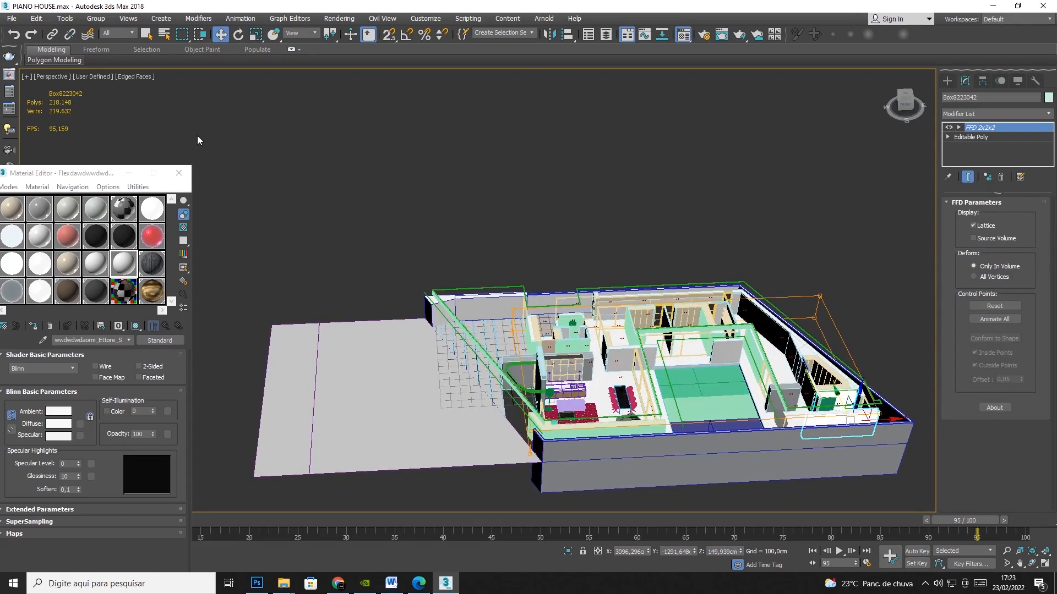
scroll(814, 405, up, 10)
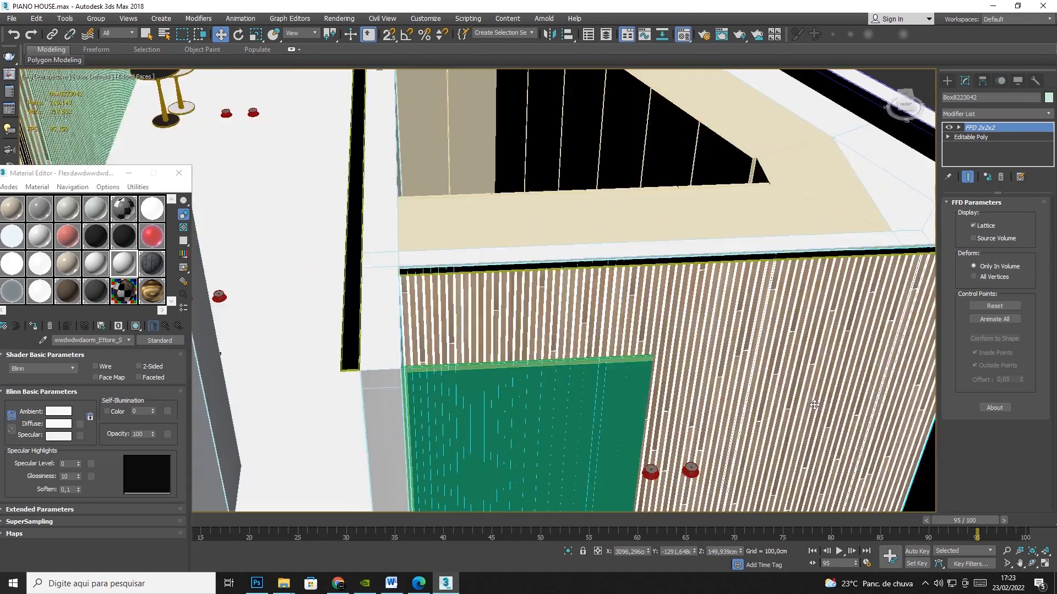
scroll(814, 405, down, 10)
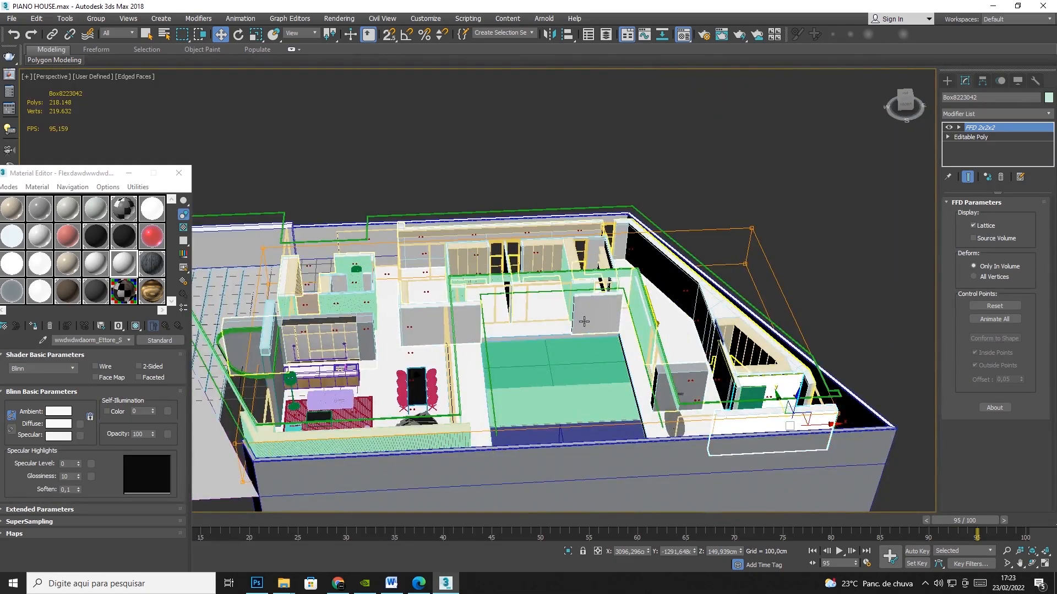
Compare the polygon and vertex counts of the corner office slat walls and the slat wall along the living room's outer side.
click(288, 309)
click(285, 311)
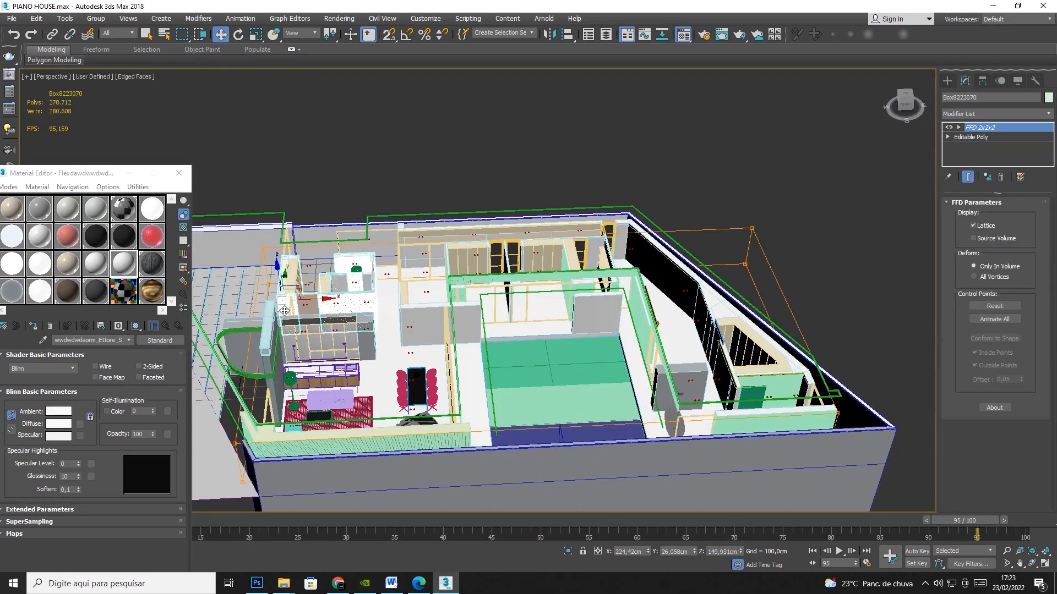
click(323, 447)
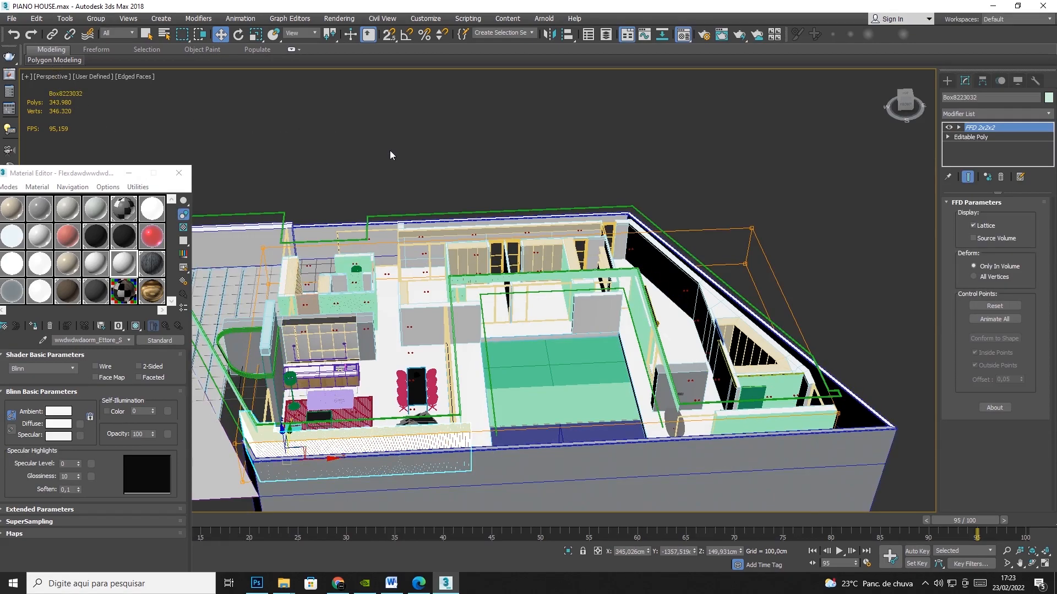
Check the polygon and vertex counts of the dining table from an angled overview of the house.
middle_drag(483, 151, 548, 138)
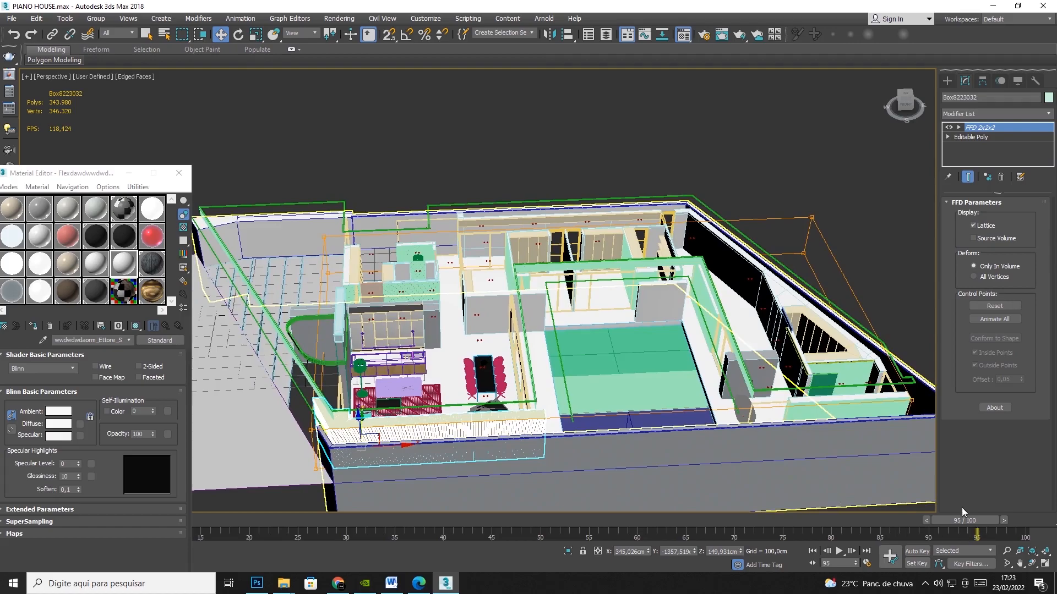
click(1033, 563)
drag(510, 341, 591, 347)
drag(529, 356, 588, 385)
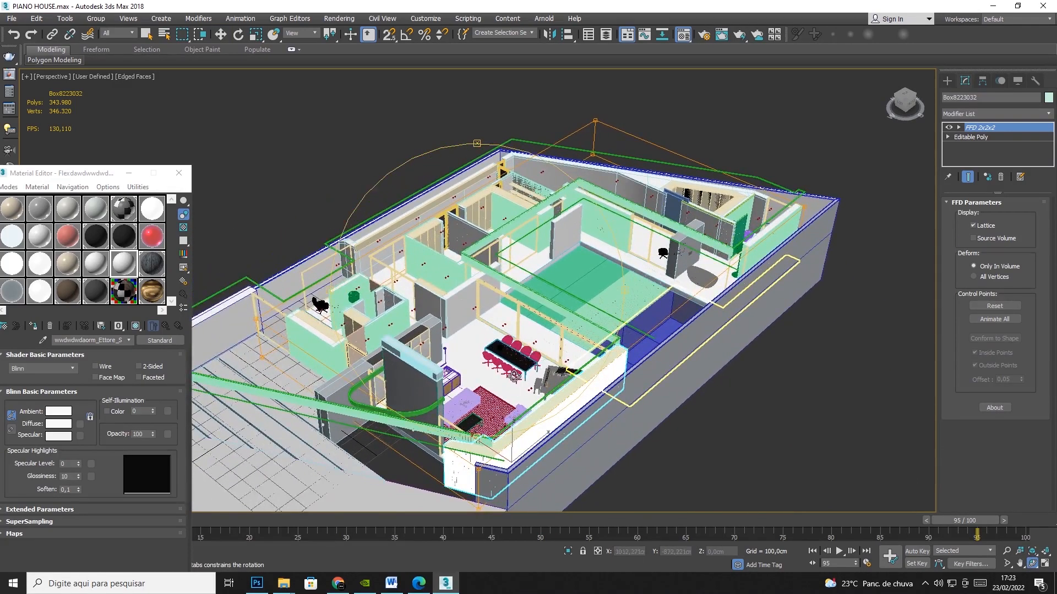
click(220, 34)
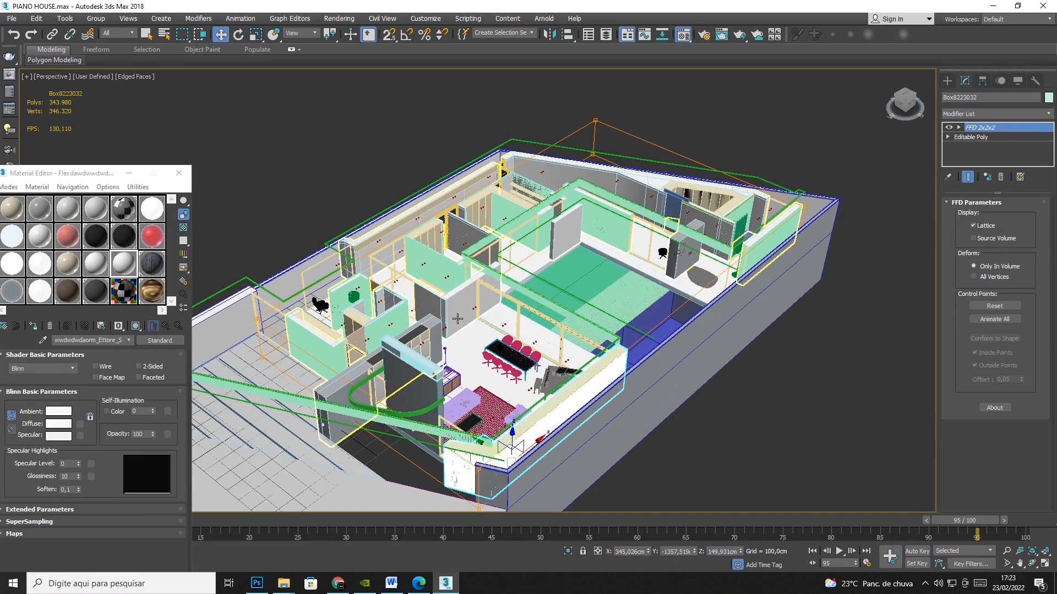
click(498, 354)
mouse_move(501, 338)
mouse_down()
mouse_move(543, 345)
mouse_move(506, 354)
mouse_up()
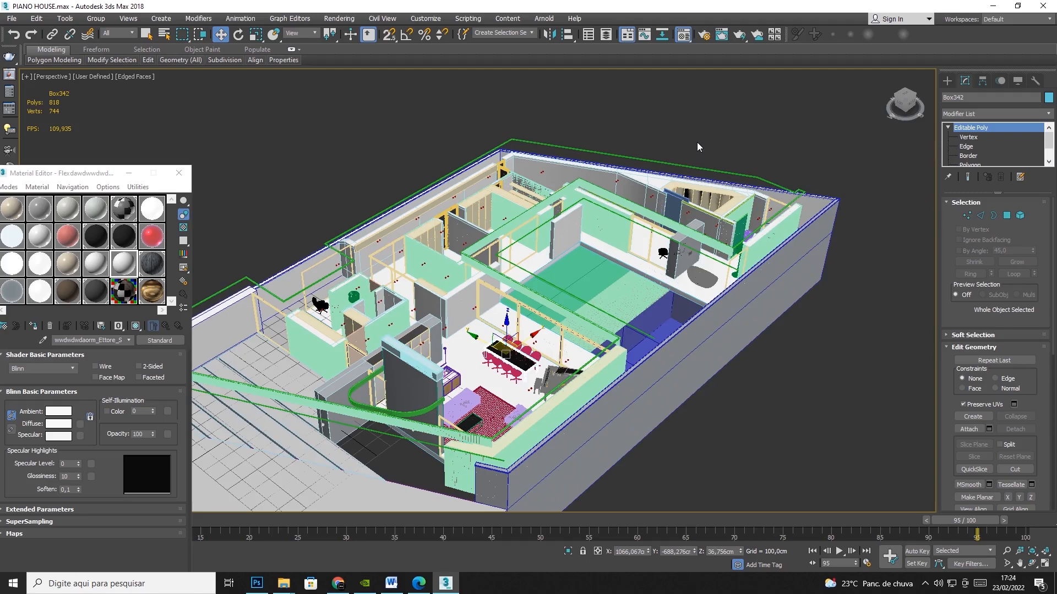
middle_drag(709, 144, 790, 103)
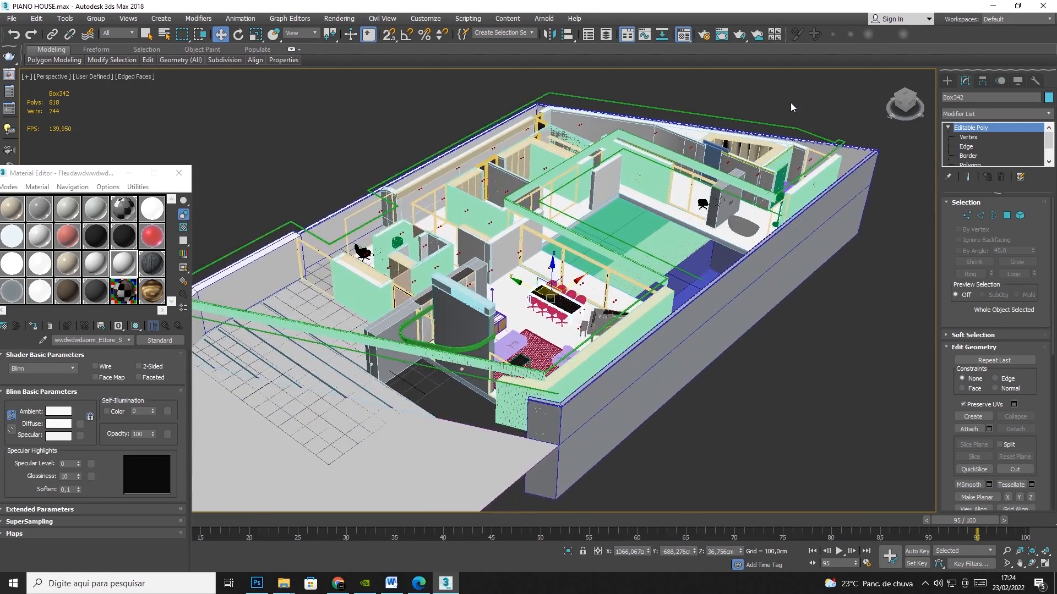